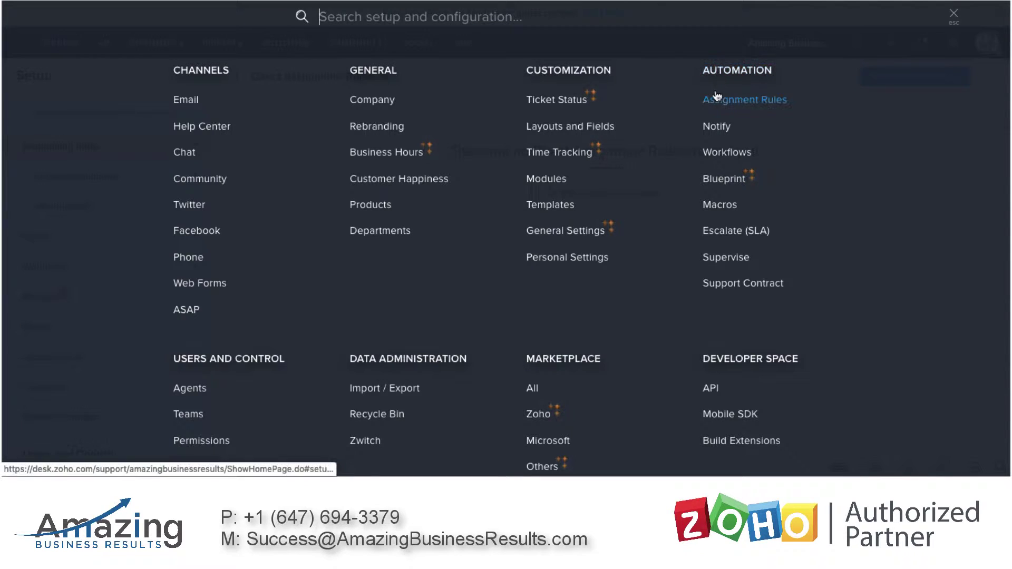
- Create a new direct assignment rule named "Software License" in the automation setup
{"action": "left_click", "coordinate": [744, 103]}
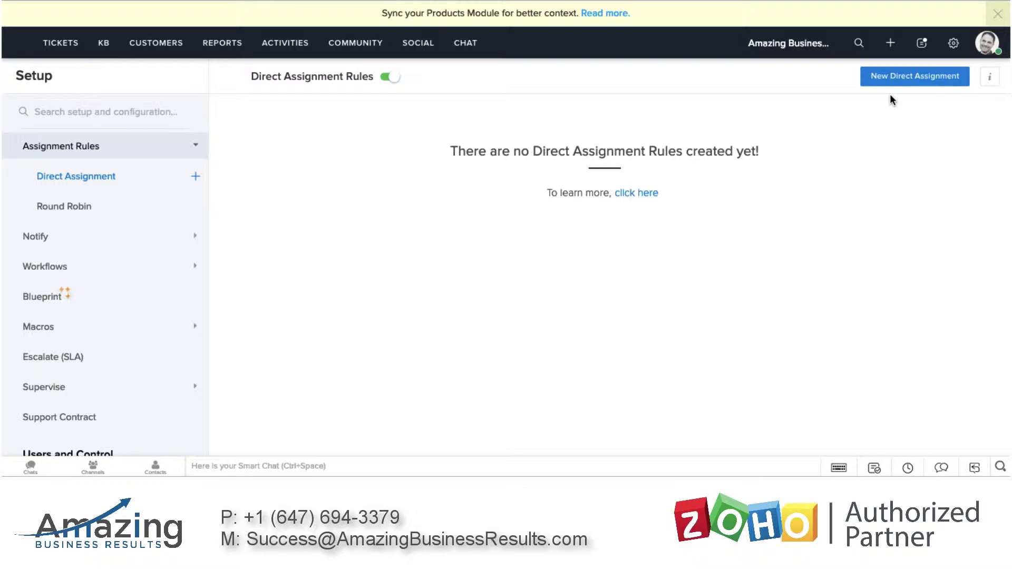
{"action": "left_click", "coordinate": [902, 82]}
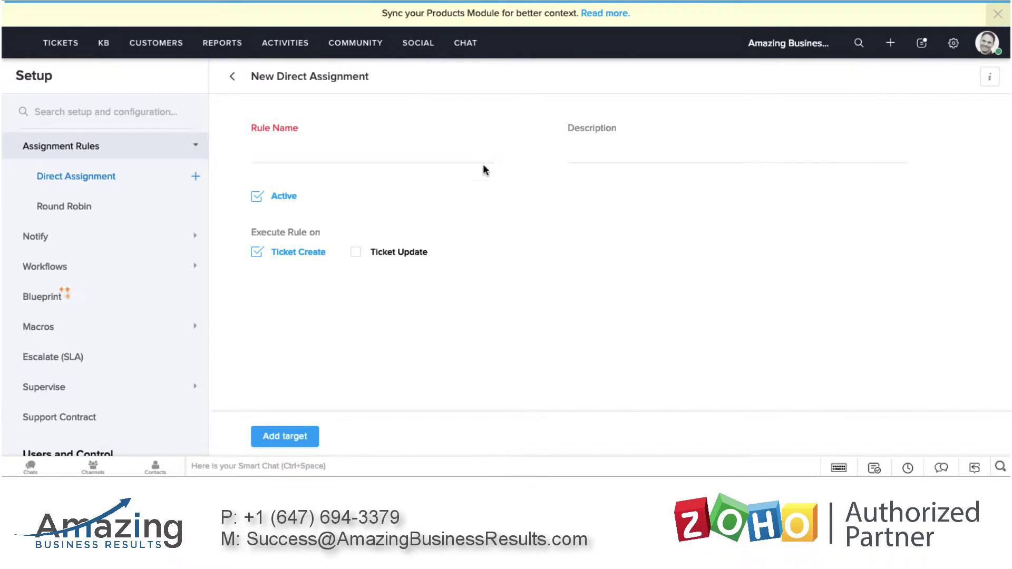
{"action": "left_click", "coordinate": [389, 156]}
{"action": "type", "text": "Software License"}
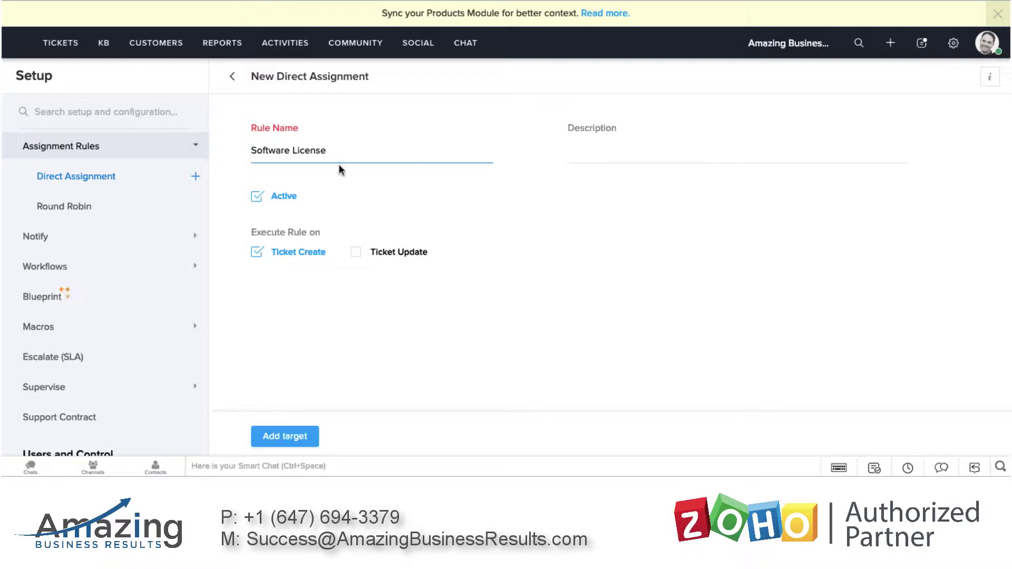
{"action": "left_click_drag", "start_coordinate": [340, 152], "coordinate": [172, 154]}
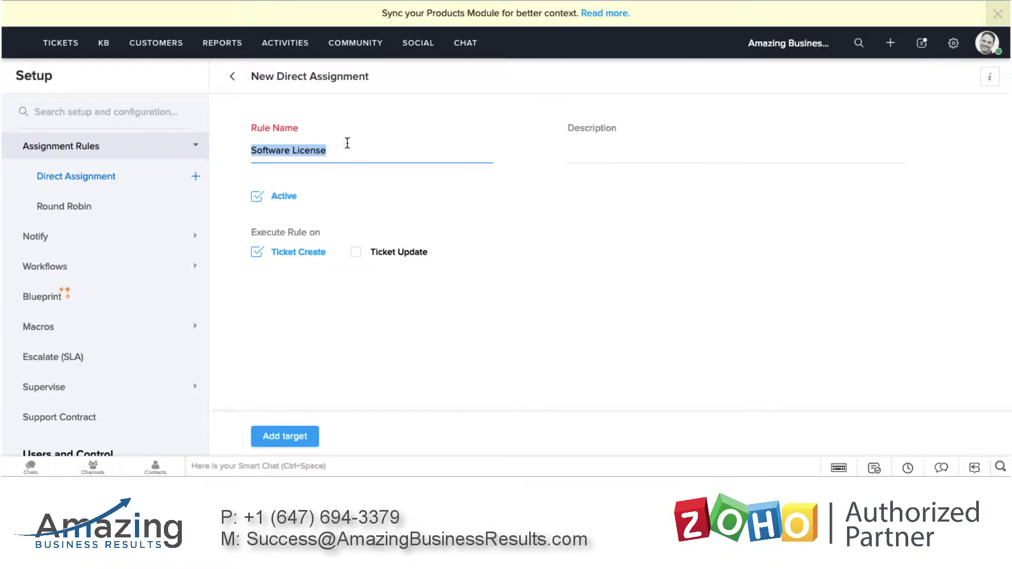
{"action": "left_click", "coordinate": [363, 153]}
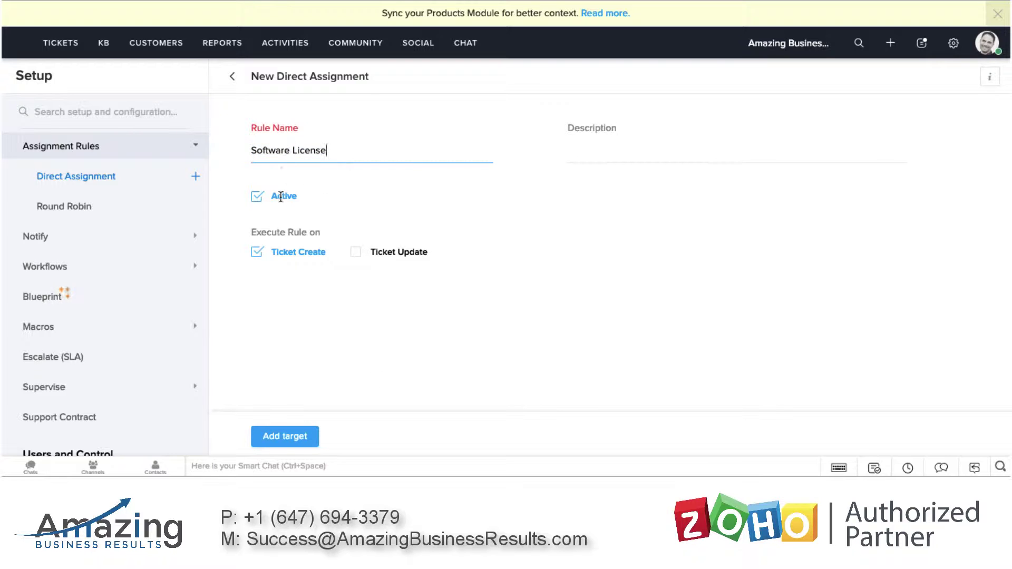
- Add a target to the rule with the criterion Product Name is "Software License"
{"action": "left_click", "coordinate": [283, 436]}
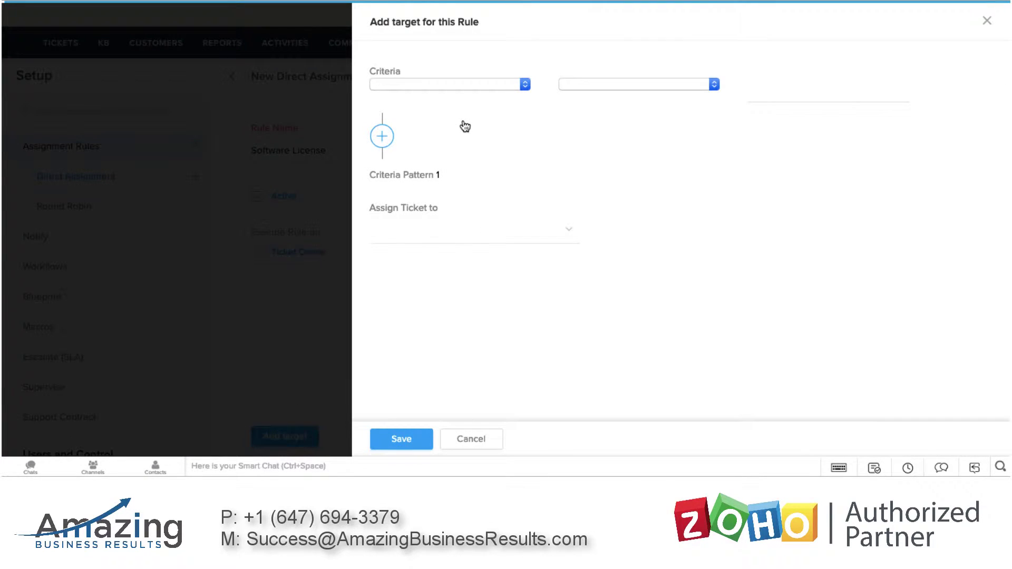
{"action": "left_click", "coordinate": [520, 85]}
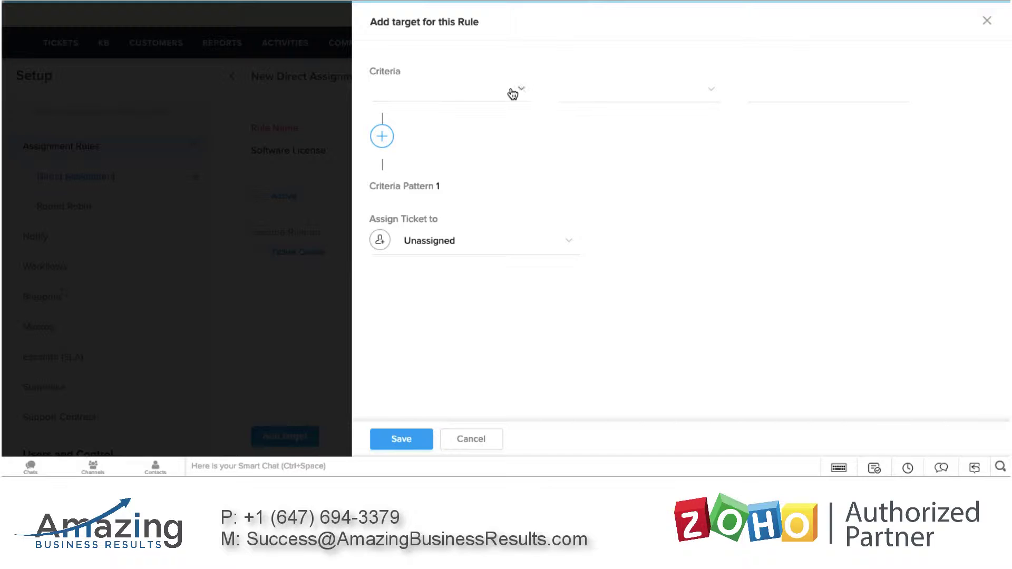
{"action": "left_click", "coordinate": [480, 96]}
{"action": "scroll", "coordinate": [418, 167], "scroll_direction": "down", "scroll_amount": 3}
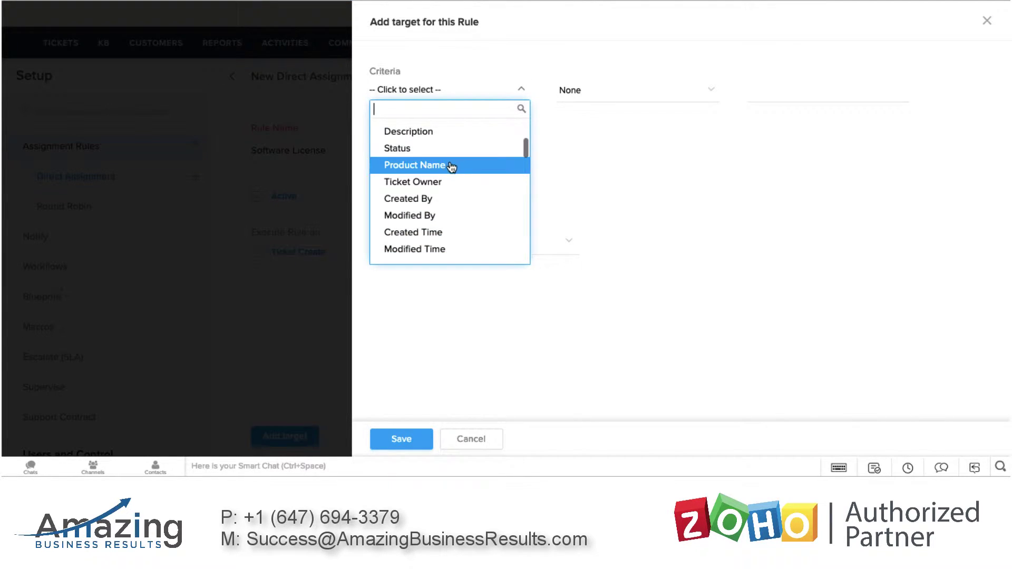
{"action": "left_click", "coordinate": [451, 167]}
{"action": "left_click", "coordinate": [586, 89]}
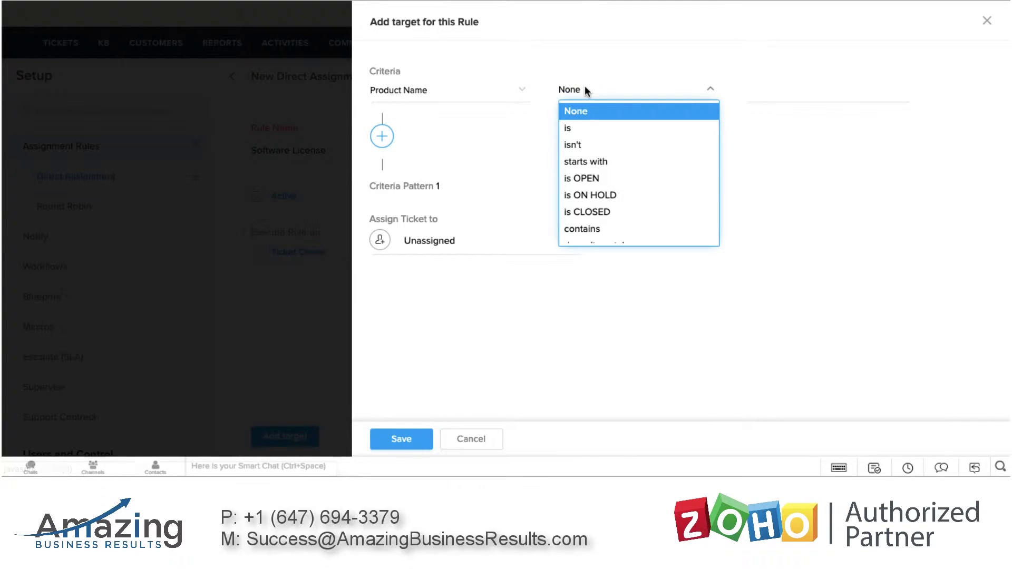
{"action": "left_click", "coordinate": [591, 130]}
{"action": "left_click", "coordinate": [745, 93]}
{"action": "type", "text": "Software License"}
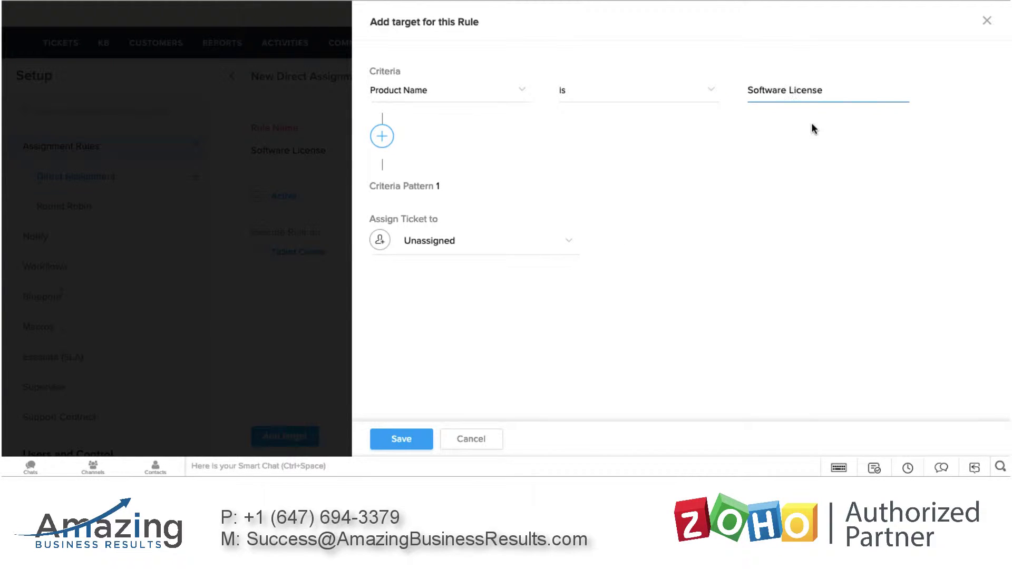
- Assign tickets matching the target to the other agent instead of Unassigned and save the target
{"action": "left_click", "coordinate": [452, 242]}
{"action": "left_click", "coordinate": [431, 289]}
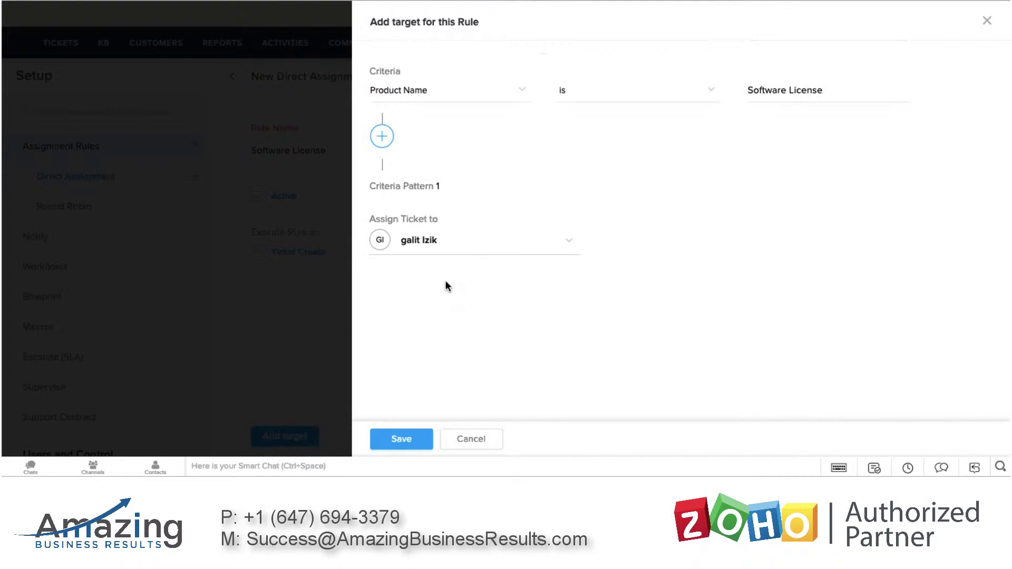
{"action": "left_click", "coordinate": [405, 440]}
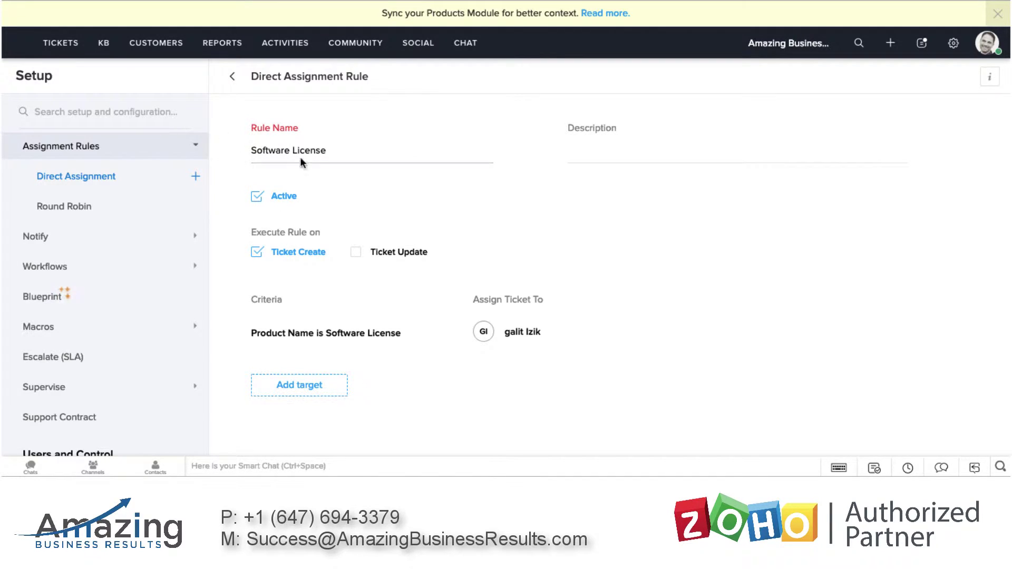
- Start a new ticket and fill in the contact name by picking the existing matching contact
{"action": "left_click", "coordinate": [42, 43]}
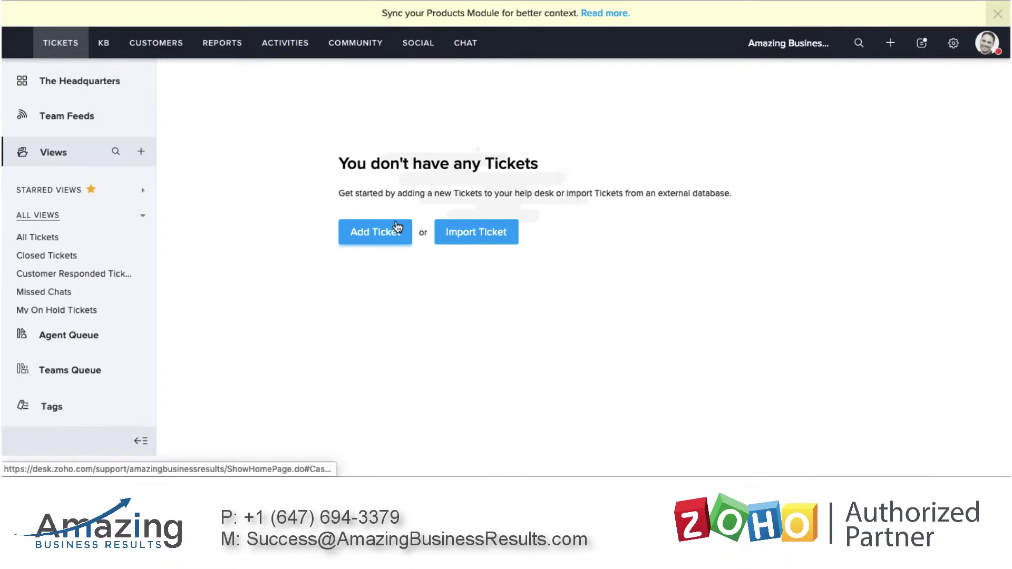
{"action": "left_click", "coordinate": [399, 230]}
{"action": "left_click", "coordinate": [250, 254]}
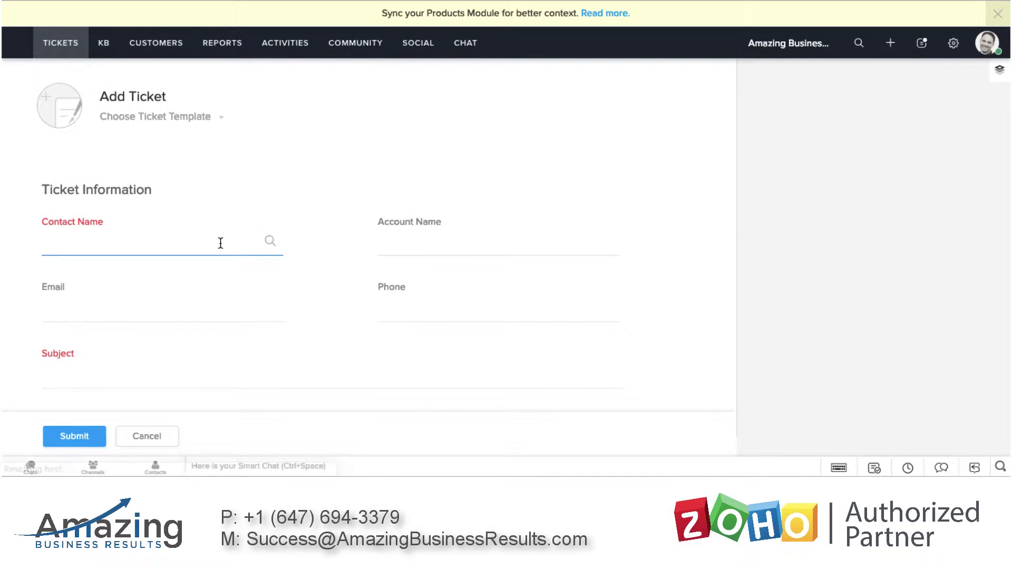
{"action": "type", "text": "lior"}
{"action": "left_click", "coordinate": [142, 287]}
- Enter "Purchase of 10 windows licenses" as the ticket's subject
{"action": "scroll", "coordinate": [300, 275], "scroll_direction": "down", "scroll_amount": 3}
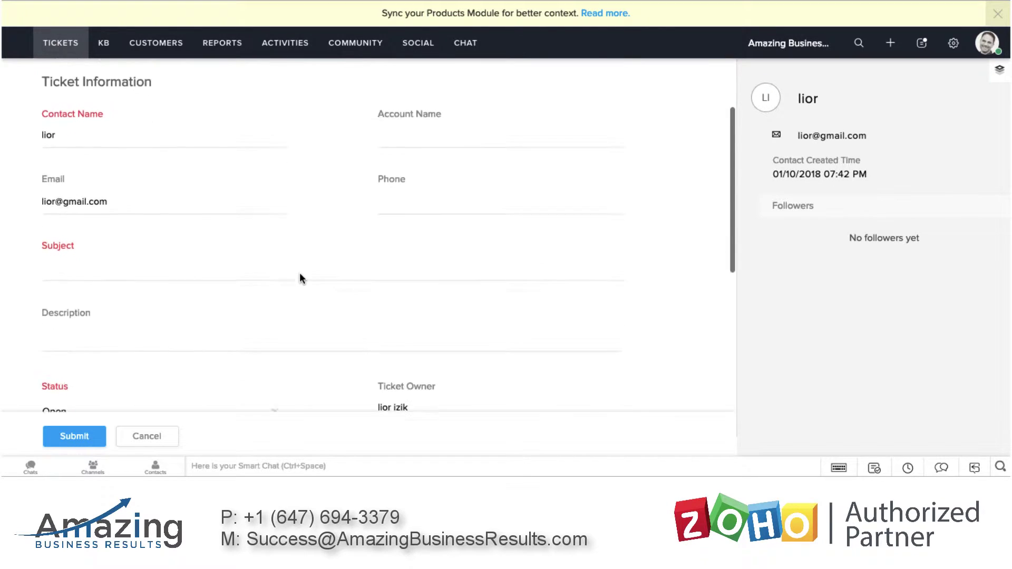
{"action": "left_click", "coordinate": [186, 212]}
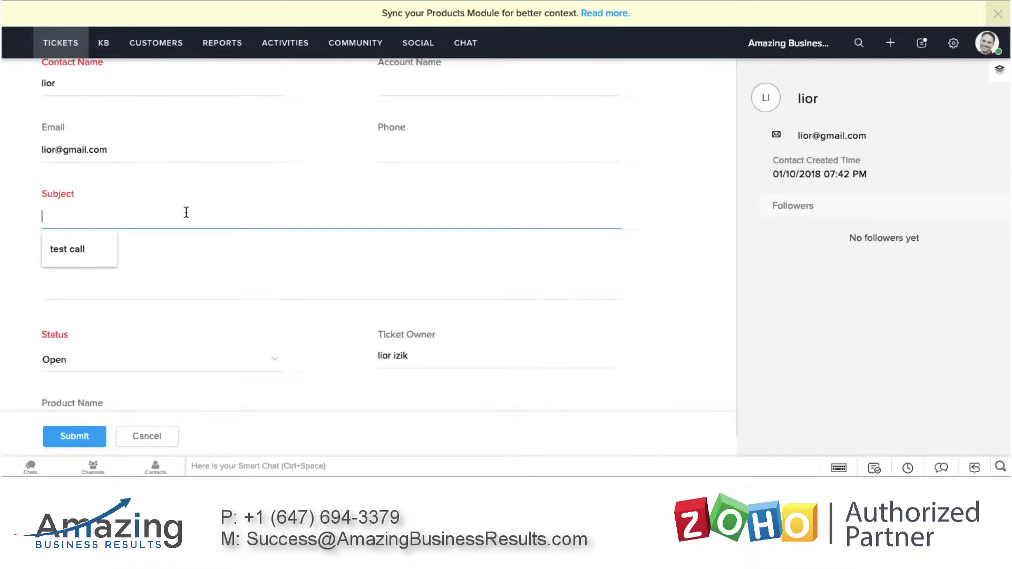
{"action": "type", "text": "a"}
{"action": "key", "text": "BackSpace"}
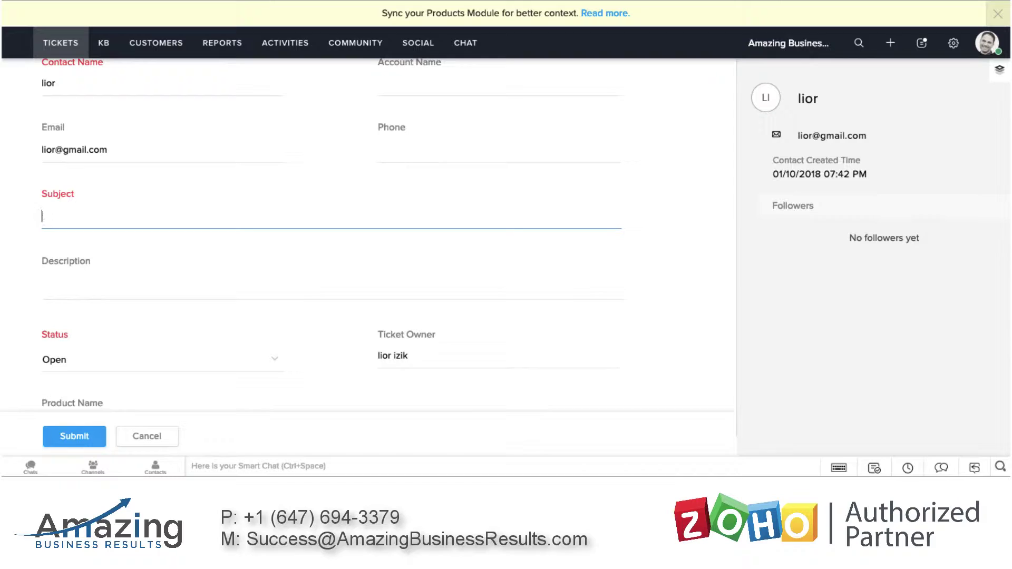
{"action": "type", "text": "Purchase of 10 windows "}
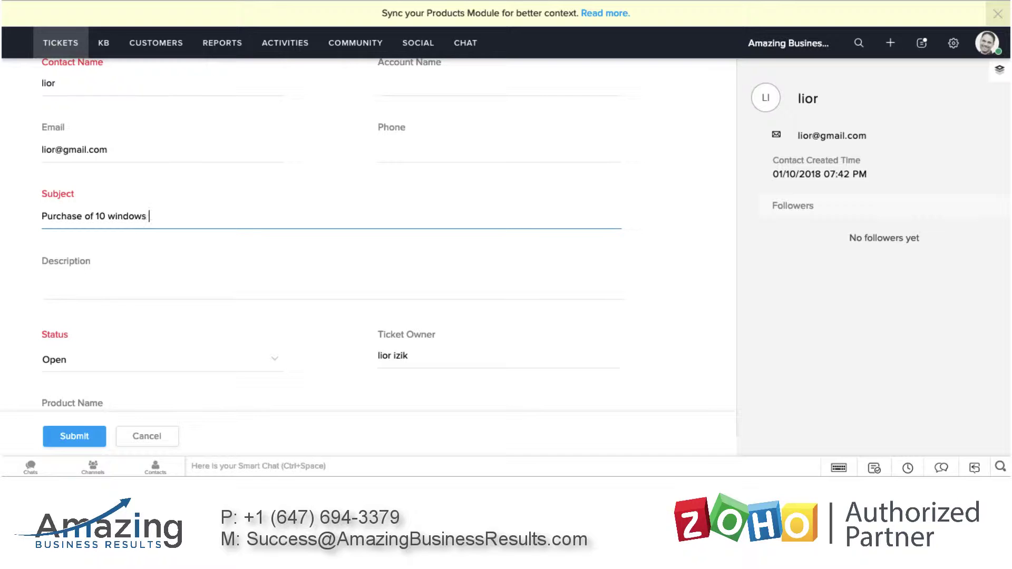
{"action": "type", "text": "licenses"}
- Set the ticket's product name to Software License and submit the ticket
{"action": "scroll", "coordinate": [232, 239], "scroll_direction": "down", "scroll_amount": 4}
{"action": "scroll", "coordinate": [232, 244], "scroll_direction": "down", "scroll_amount": 1}
{"action": "left_click", "coordinate": [172, 290]}
{"action": "type", "text": "Software License"}
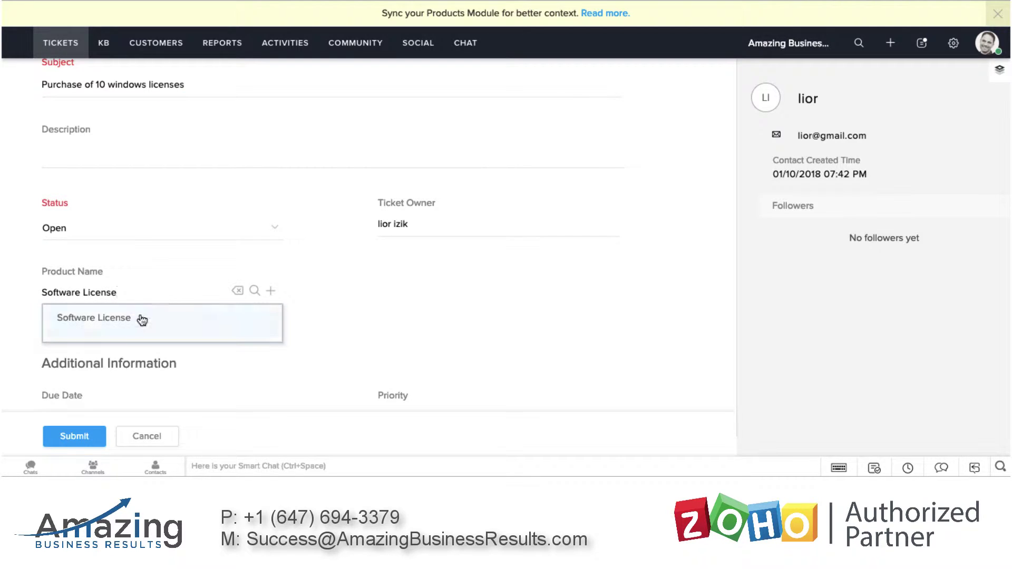
{"action": "left_click", "coordinate": [122, 316]}
{"action": "scroll", "coordinate": [250, 329], "scroll_direction": "down", "scroll_amount": 2}
{"action": "scroll", "coordinate": [249, 329], "scroll_direction": "down", "scroll_amount": 5}
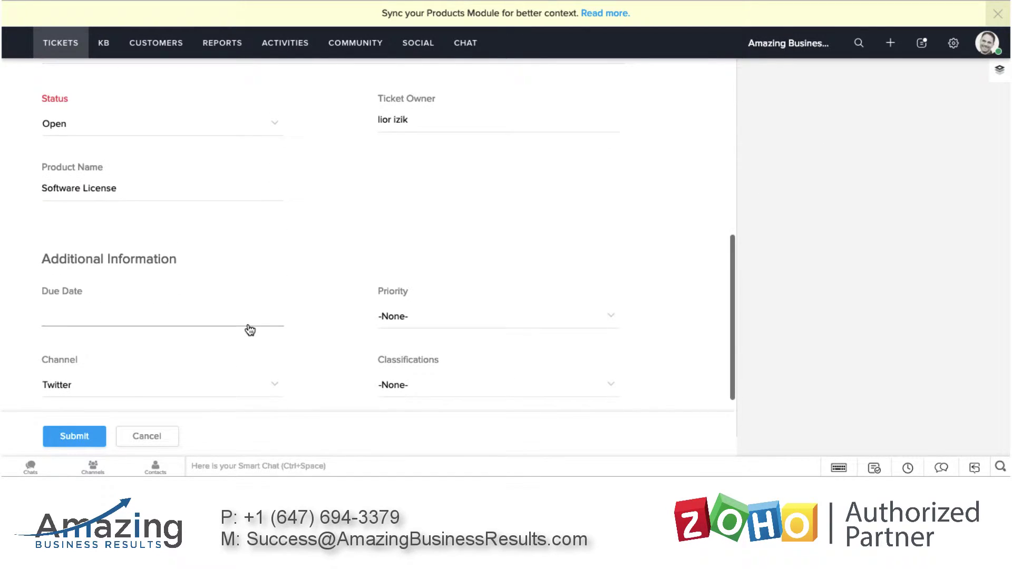
{"action": "left_click", "coordinate": [86, 441]}
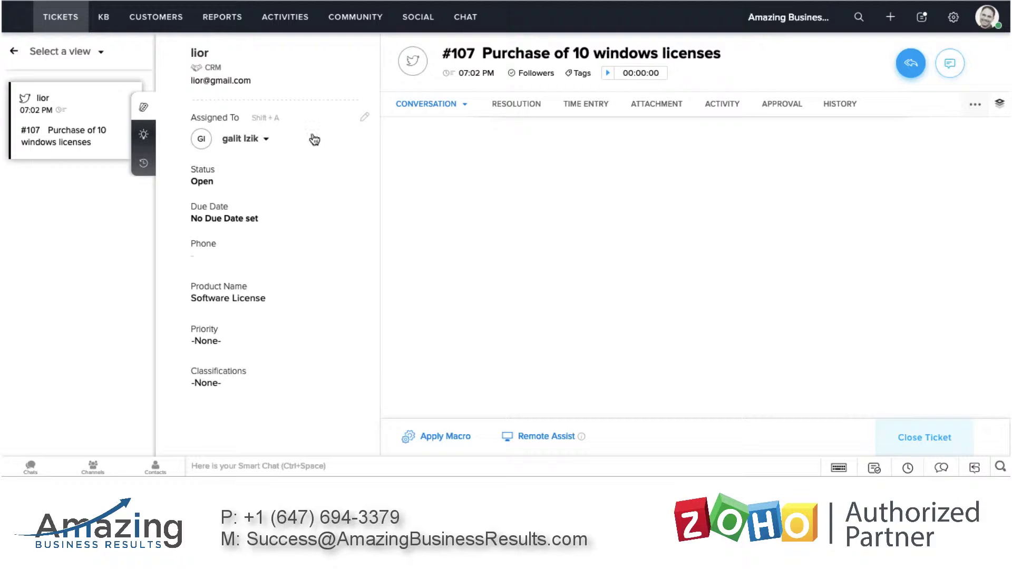
- Examine the ticket's history for the owner change made by the assignment rule, and reopen the ticket from the ticket list
{"action": "left_click", "coordinate": [848, 104]}
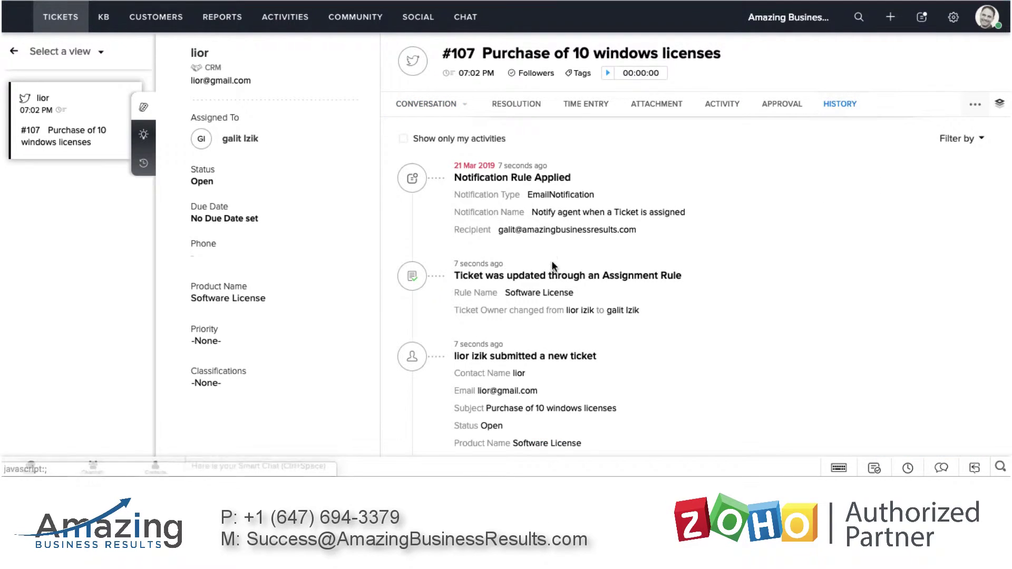
{"action": "scroll", "coordinate": [613, 280], "scroll_direction": "down", "scroll_amount": 1}
{"action": "scroll", "coordinate": [613, 280], "scroll_direction": "down", "scroll_amount": 1}
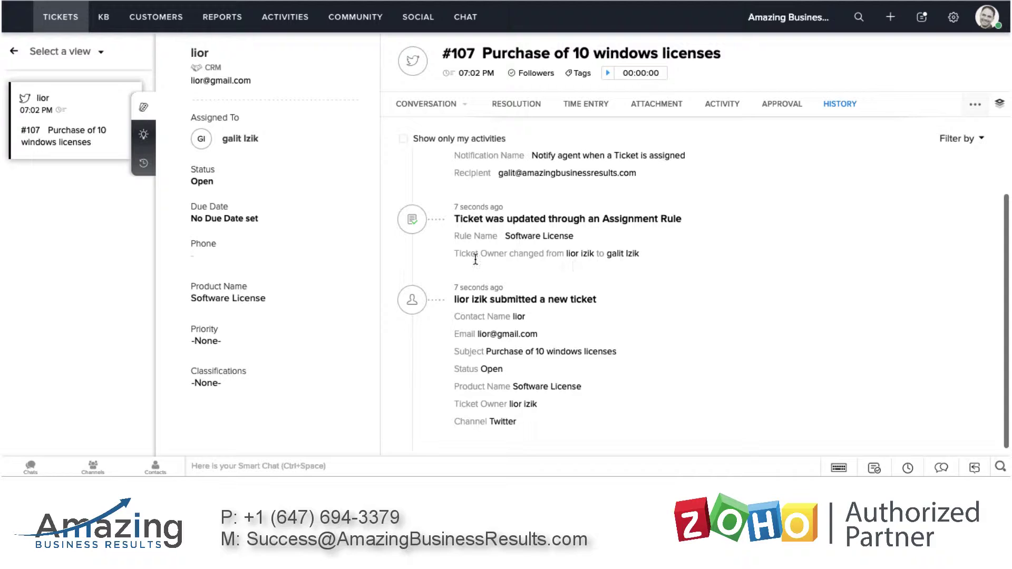
{"action": "left_click_drag", "start_coordinate": [565, 256], "coordinate": [596, 255]}
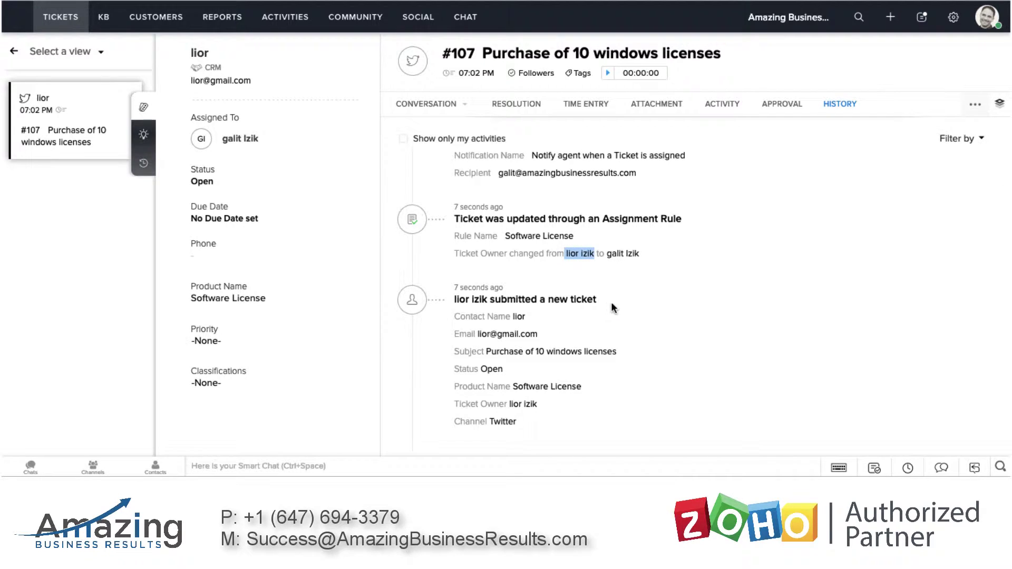
{"action": "left_click", "coordinate": [655, 270]}
{"action": "left_click_drag", "start_coordinate": [607, 254], "coordinate": [650, 255]}
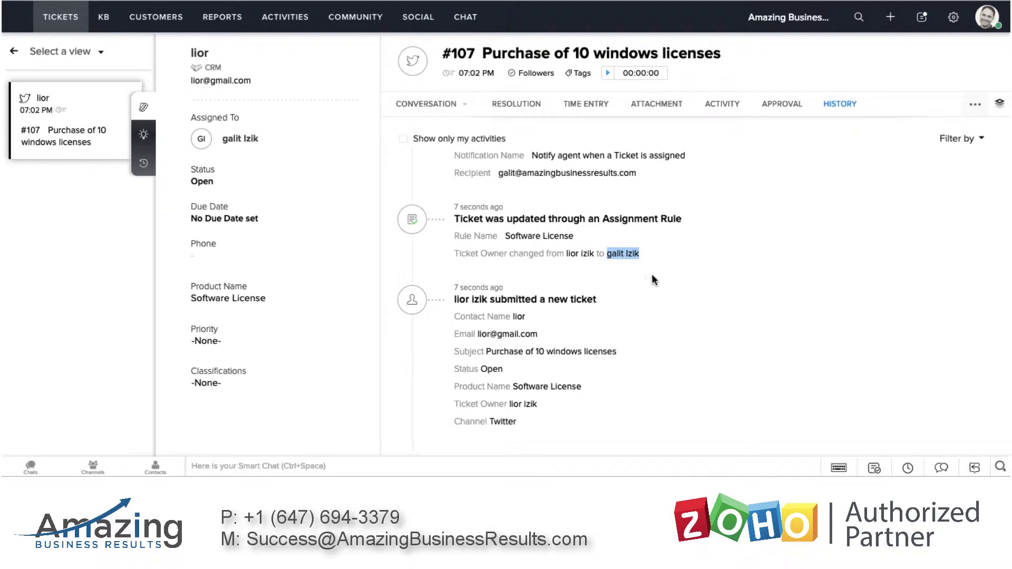
{"action": "scroll", "coordinate": [654, 275], "scroll_direction": "up", "scroll_amount": 1}
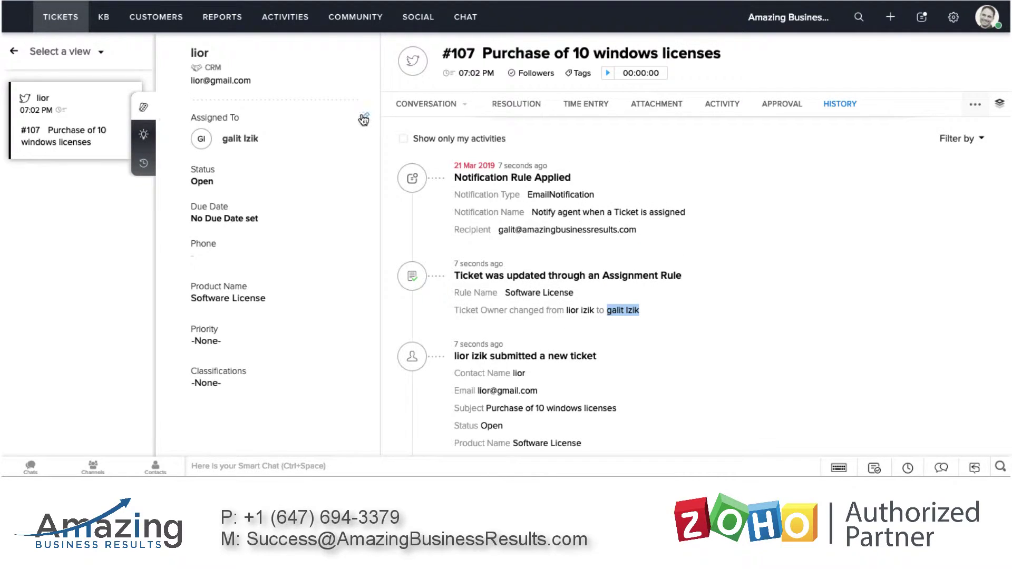
{"action": "left_click", "coordinate": [17, 53]}
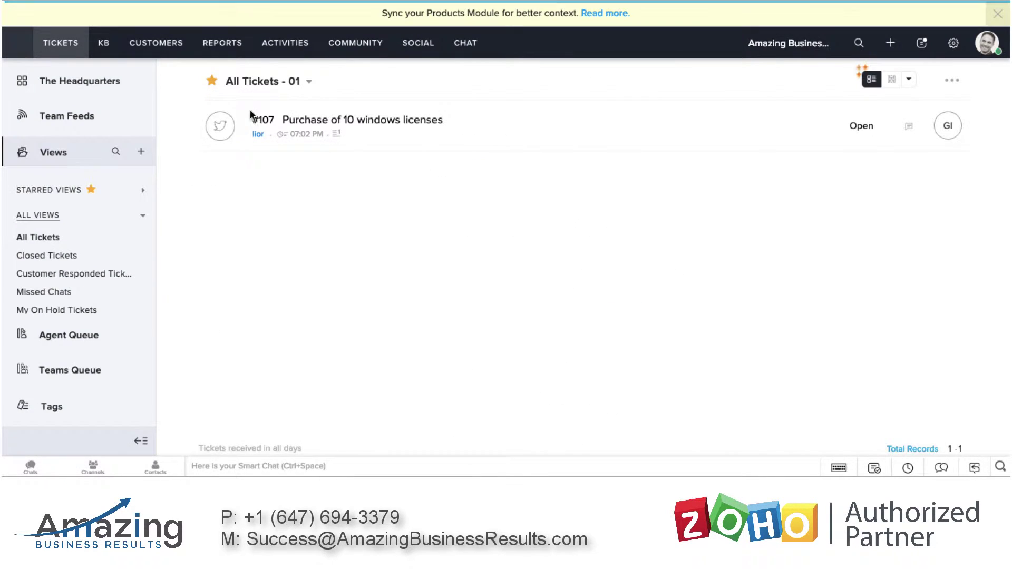
{"action": "left_click", "coordinate": [304, 120]}
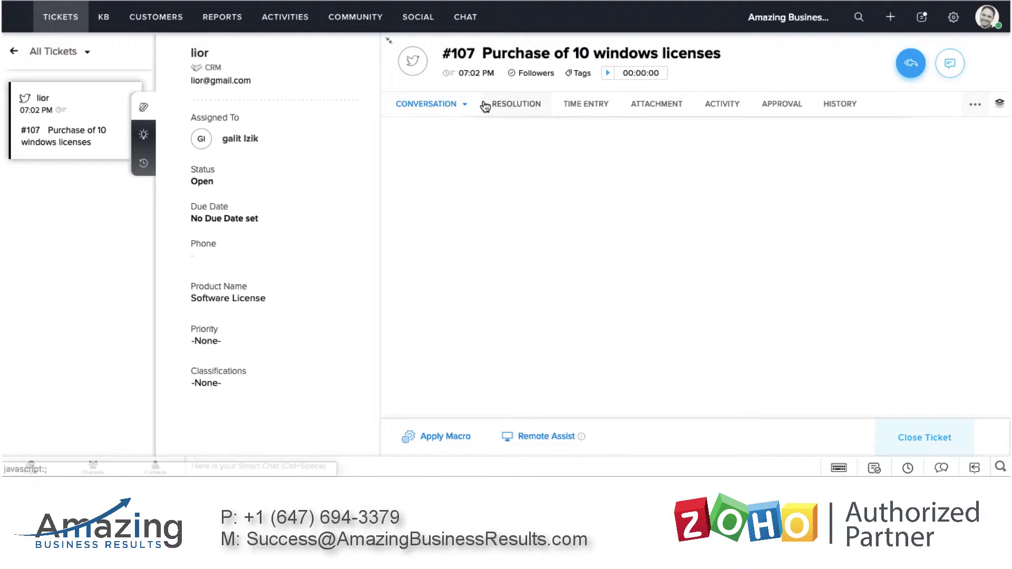
- Open the notification rules in the automation setup and review the contact and agent notifications
{"action": "left_click", "coordinate": [950, 21]}
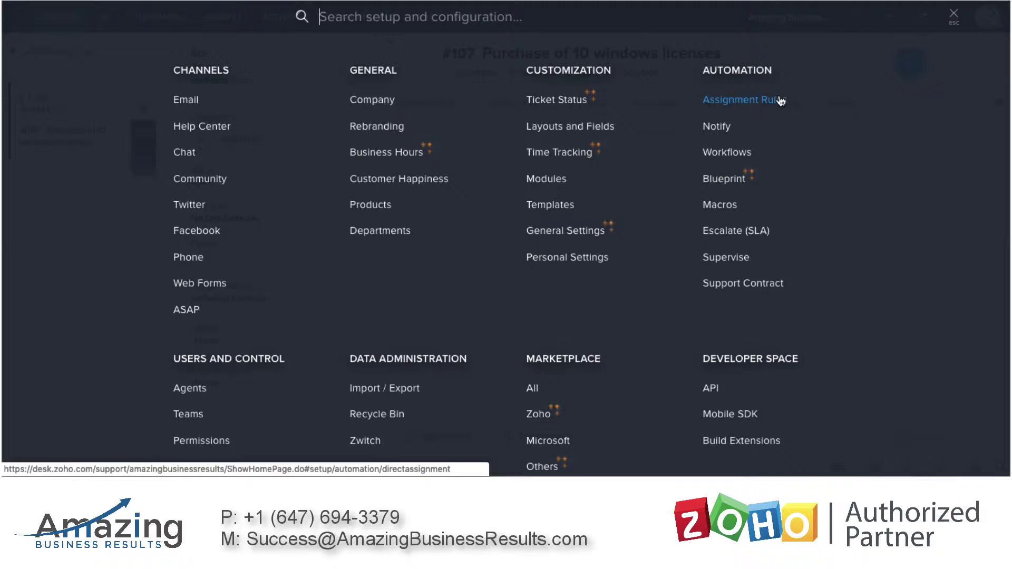
{"action": "left_click", "coordinate": [727, 125]}
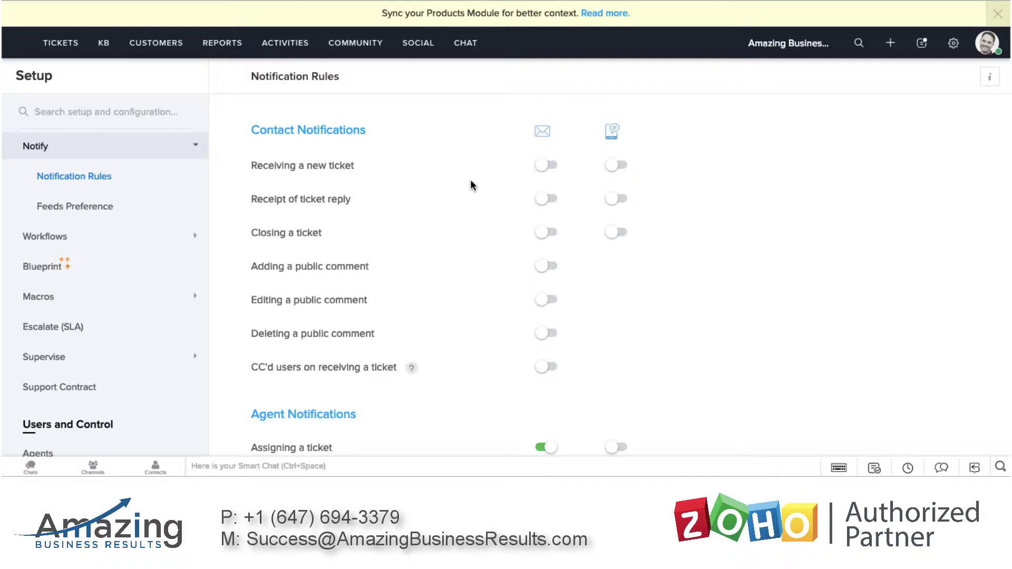
{"action": "scroll", "coordinate": [315, 143], "scroll_direction": "down", "scroll_amount": 1}
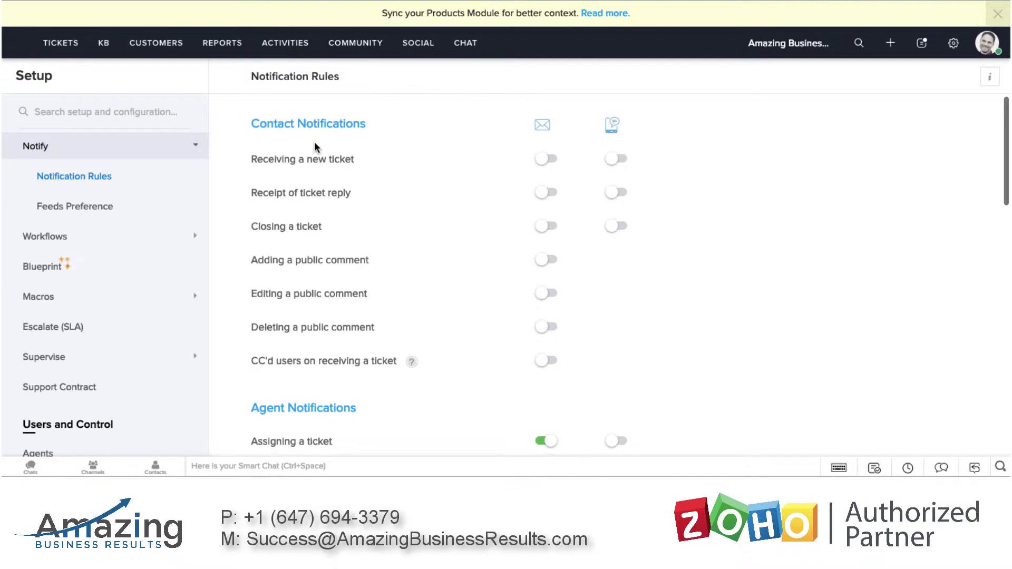
{"action": "left_click_drag", "start_coordinate": [256, 117], "coordinate": [380, 123]}
{"action": "scroll", "coordinate": [384, 182], "scroll_direction": "down", "scroll_amount": 4}
{"action": "scroll", "coordinate": [384, 182], "scroll_direction": "down", "scroll_amount": 1}
{"action": "left_click_drag", "start_coordinate": [253, 167], "coordinate": [416, 170]}
- Review the department and team notification settings in the notification rules
{"action": "scroll", "coordinate": [417, 169], "scroll_direction": "down", "scroll_amount": 8}
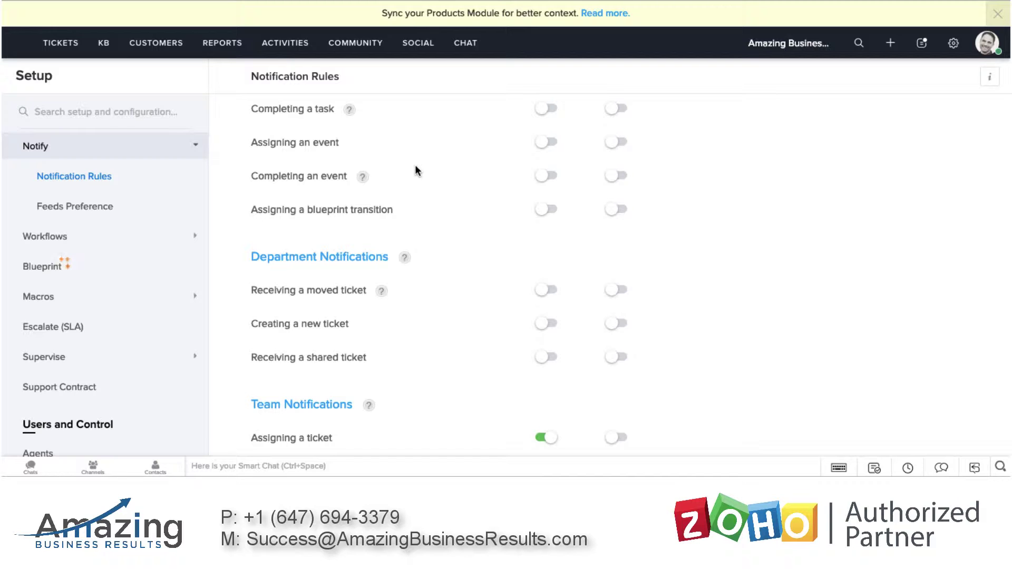
{"action": "left_click_drag", "start_coordinate": [251, 257], "coordinate": [371, 264]}
{"action": "left_click", "coordinate": [383, 264]}
{"action": "scroll", "coordinate": [364, 269], "scroll_direction": "down", "scroll_amount": 6}
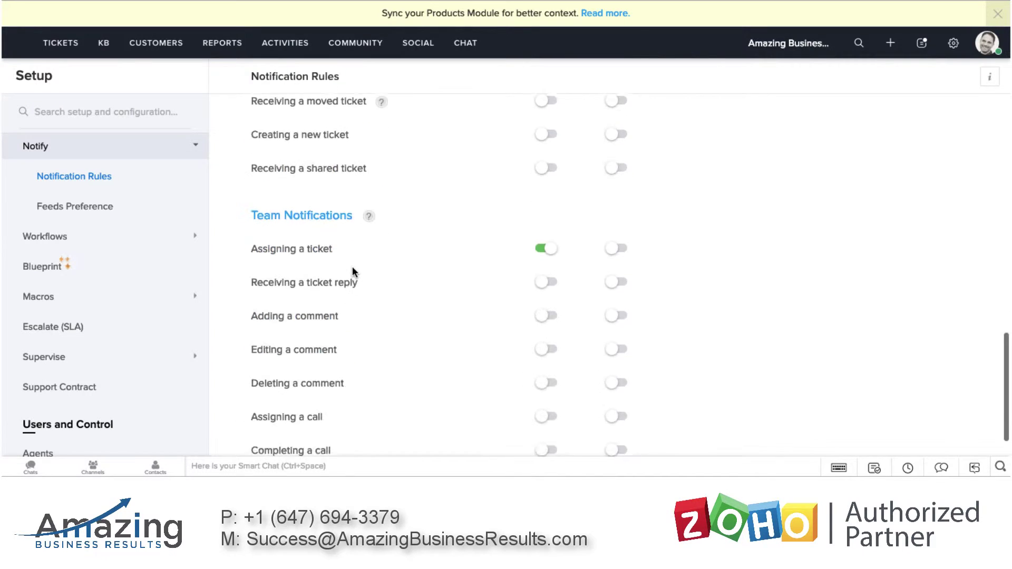
{"action": "scroll", "coordinate": [346, 168], "scroll_direction": "up", "scroll_amount": 2}
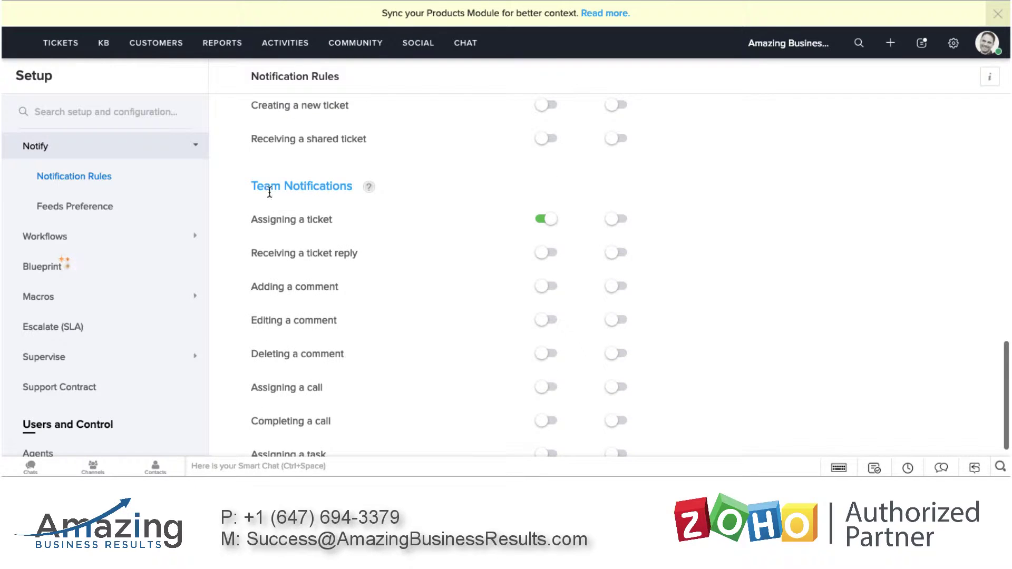
{"action": "left_click_drag", "start_coordinate": [257, 185], "coordinate": [285, 186]}
{"action": "left_click", "coordinate": [424, 206]}
{"action": "scroll", "coordinate": [423, 206], "scroll_direction": "up", "scroll_amount": 15}
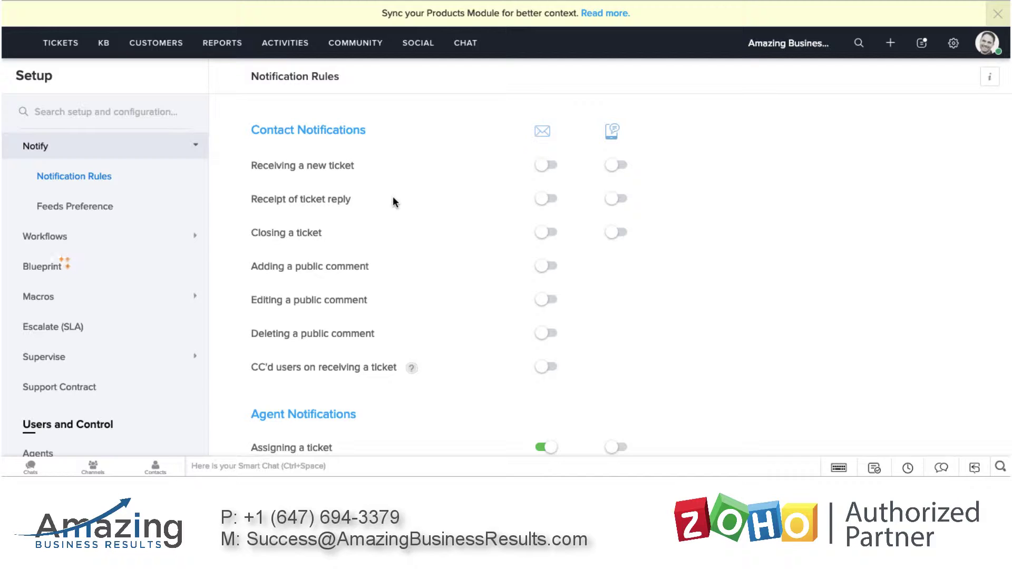
- Enable the email notification to contacts for receiving a new ticket
{"action": "scroll", "coordinate": [308, 271], "scroll_direction": "down", "scroll_amount": 3}
{"action": "scroll", "coordinate": [308, 271], "scroll_direction": "up", "scroll_amount": 3}
{"action": "left_click", "coordinate": [547, 164]}
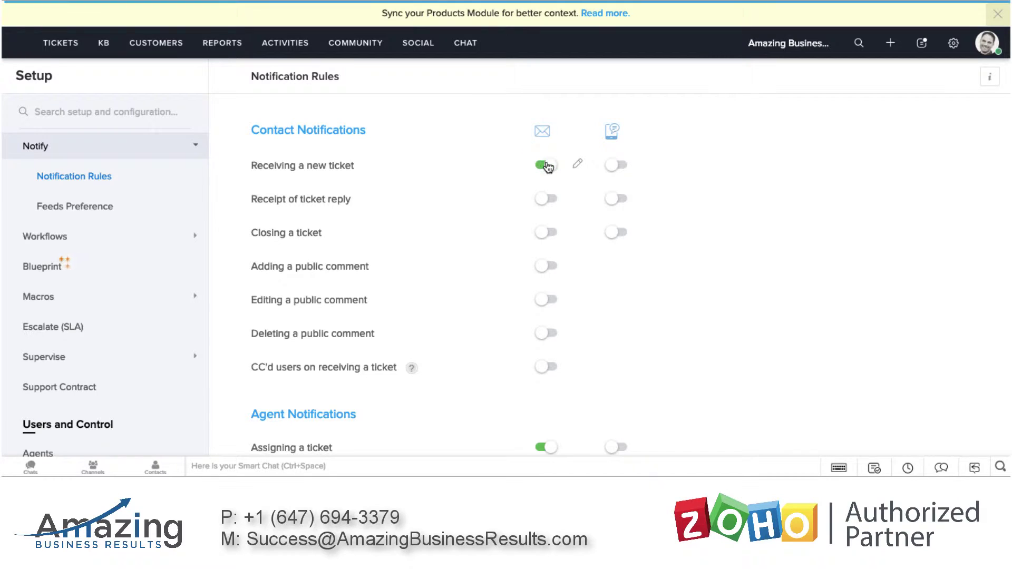
- Examine the message and placeholders in the email template for receiving a new ticket, and leave the template without saving
{"action": "left_click", "coordinate": [579, 167]}
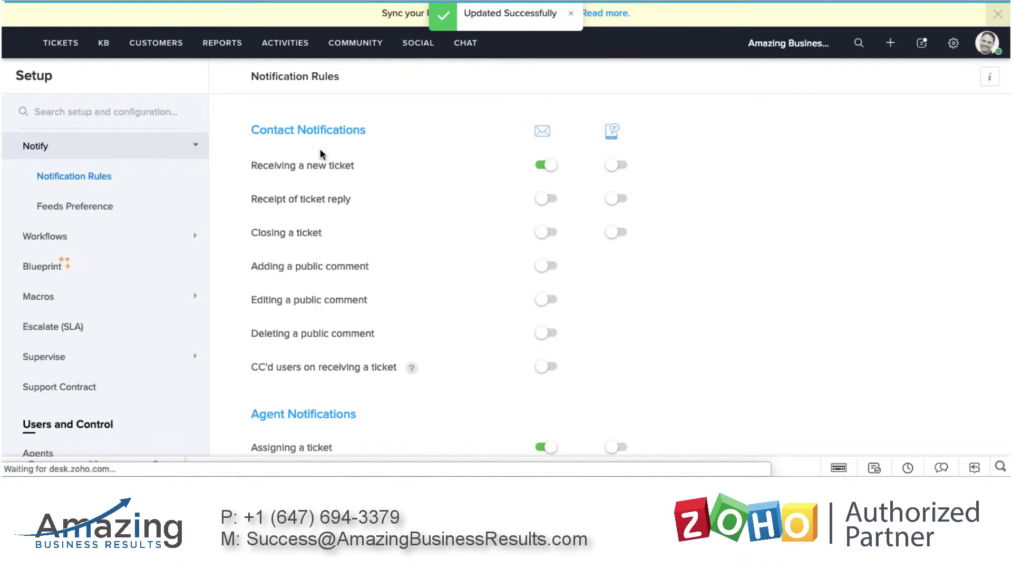
{"action": "scroll", "coordinate": [511, 199], "scroll_direction": "down", "scroll_amount": 5}
{"action": "scroll", "coordinate": [511, 199], "scroll_direction": "down", "scroll_amount": 2}
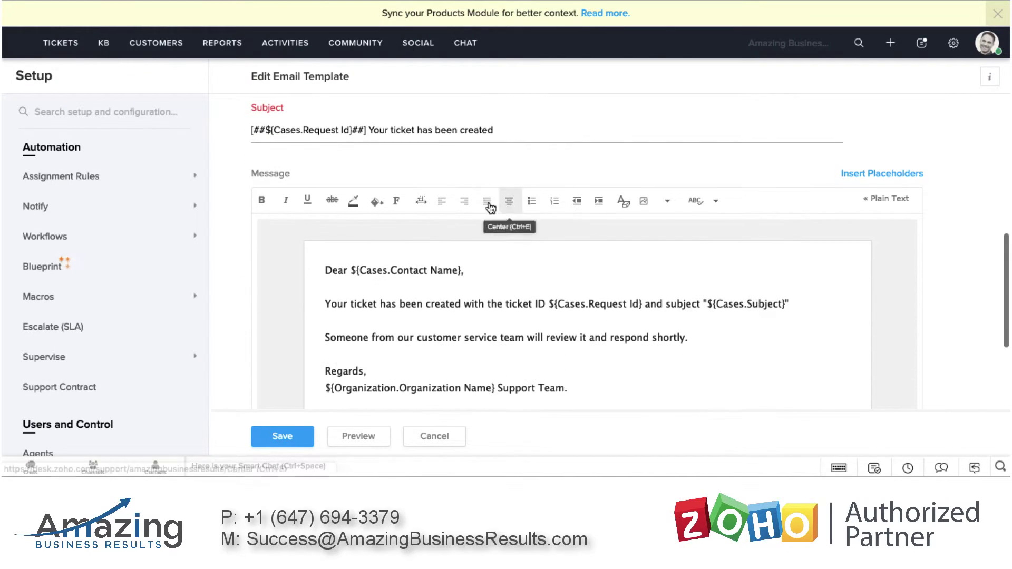
{"action": "scroll", "coordinate": [439, 283], "scroll_direction": "down", "scroll_amount": 2}
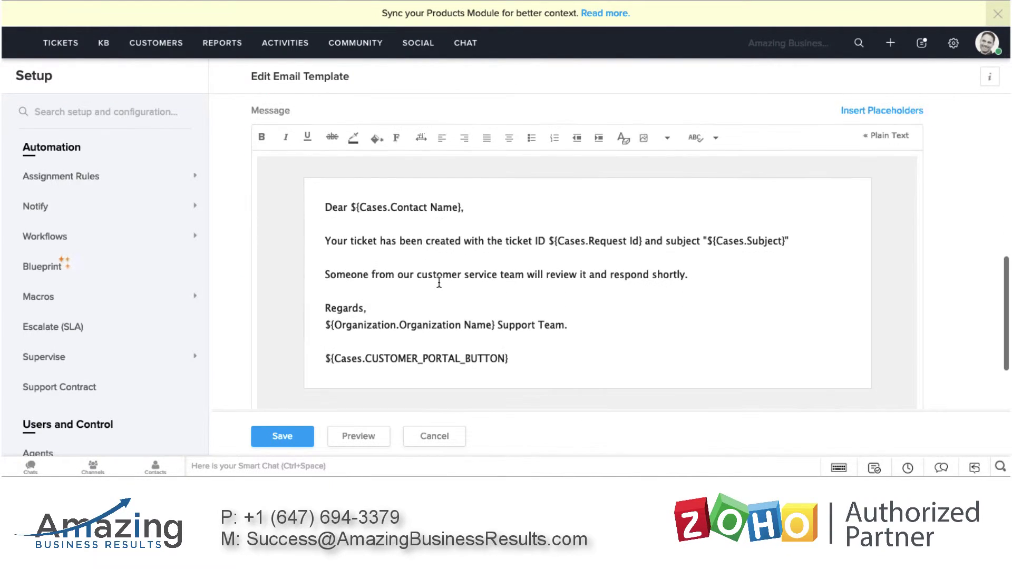
{"action": "scroll", "coordinate": [440, 284], "scroll_direction": "down", "scroll_amount": 2}
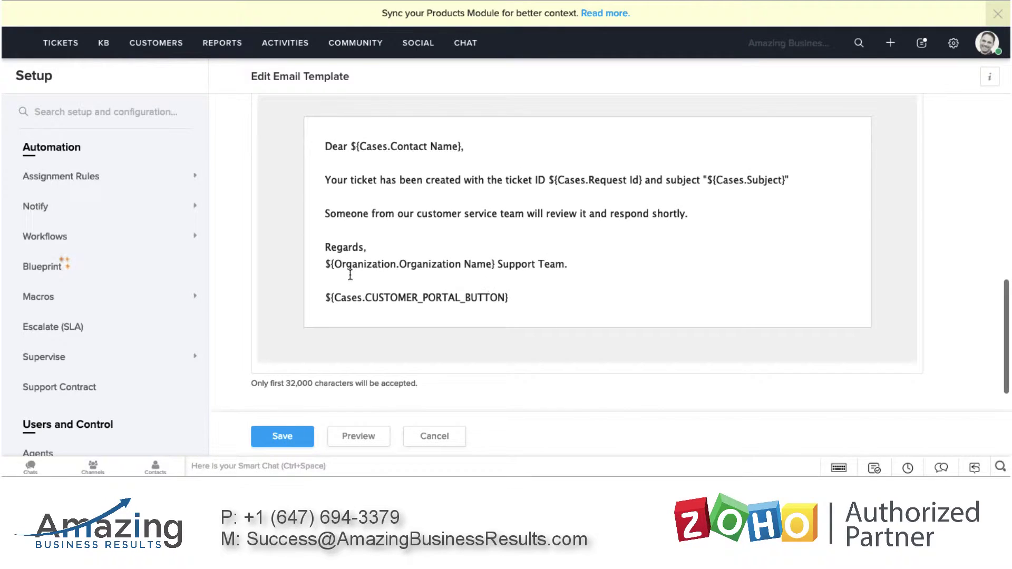
{"action": "left_click_drag", "start_coordinate": [327, 300], "coordinate": [540, 299]}
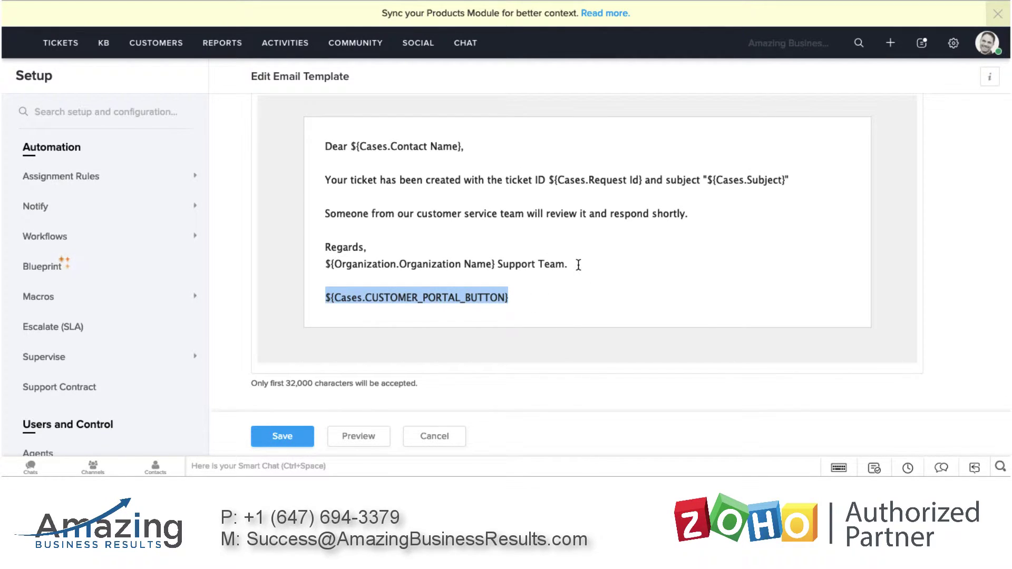
{"action": "left_click_drag", "start_coordinate": [497, 266], "coordinate": [312, 263]}
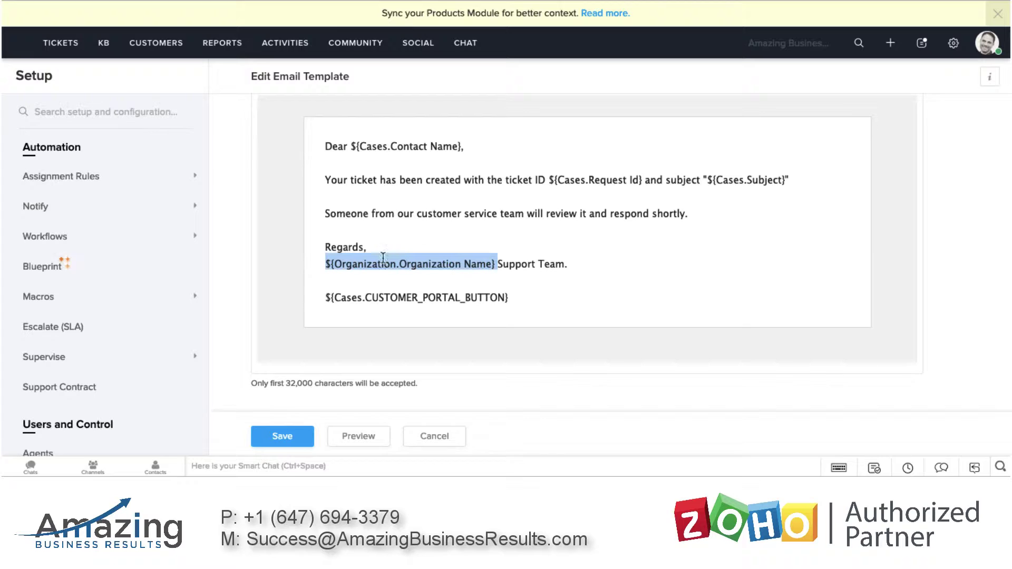
{"action": "scroll", "coordinate": [509, 277], "scroll_direction": "up", "scroll_amount": 2}
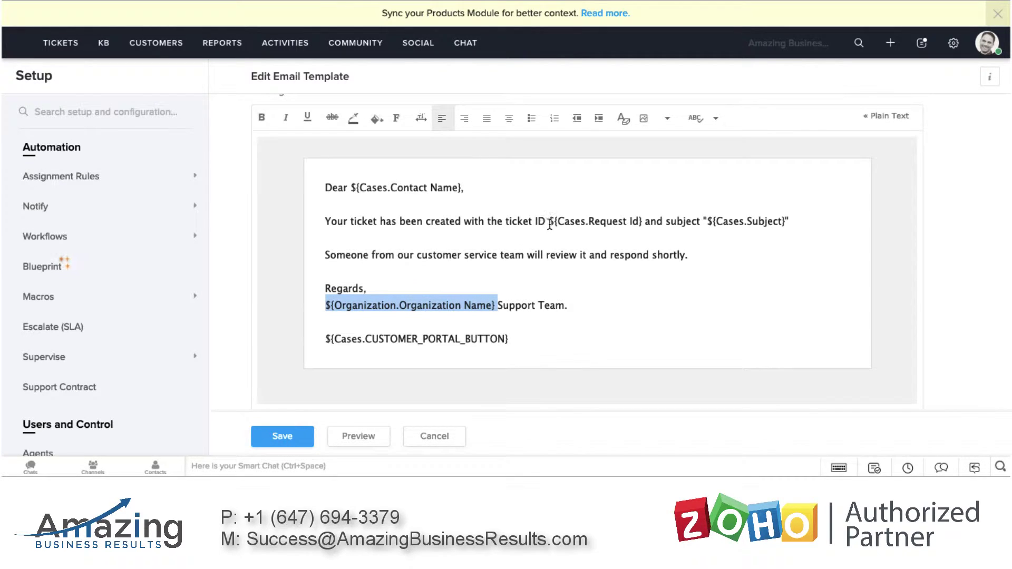
{"action": "left_click_drag", "start_coordinate": [549, 221], "coordinate": [645, 219]}
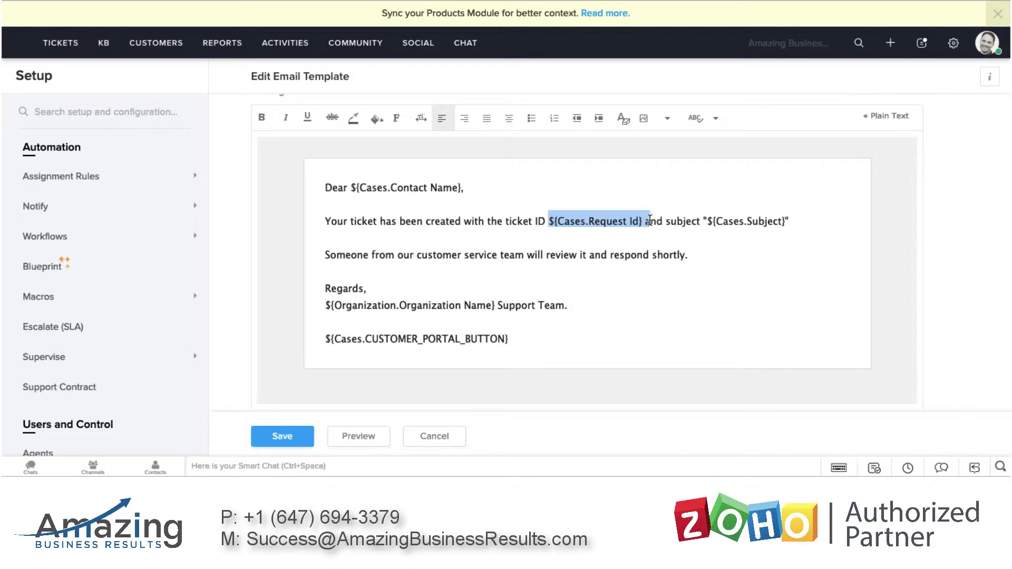
{"action": "left_click", "coordinate": [560, 236]}
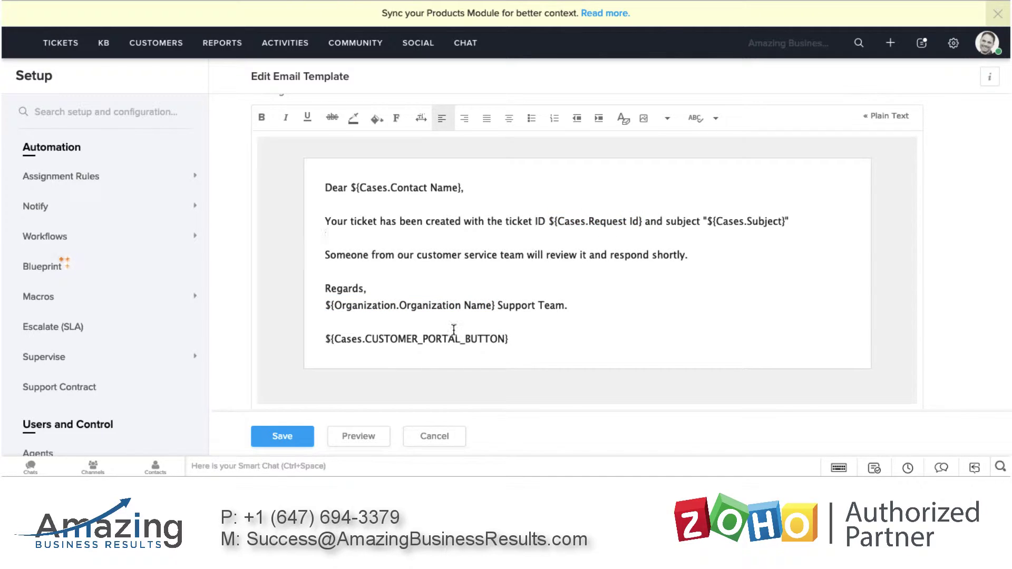
{"action": "left_click", "coordinate": [433, 438]}
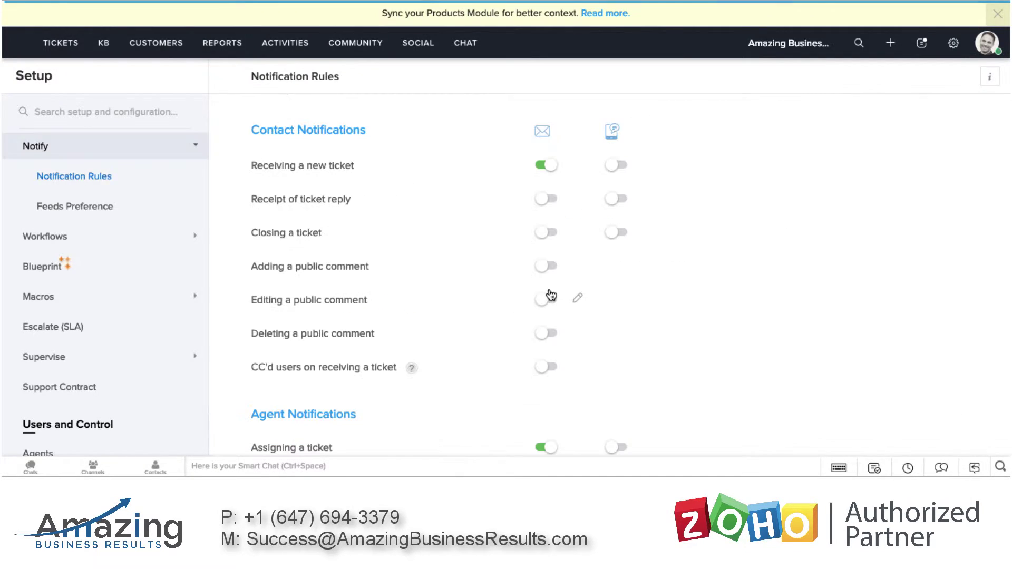
{"action": "mouse_move", "coordinate": [544, 164]}
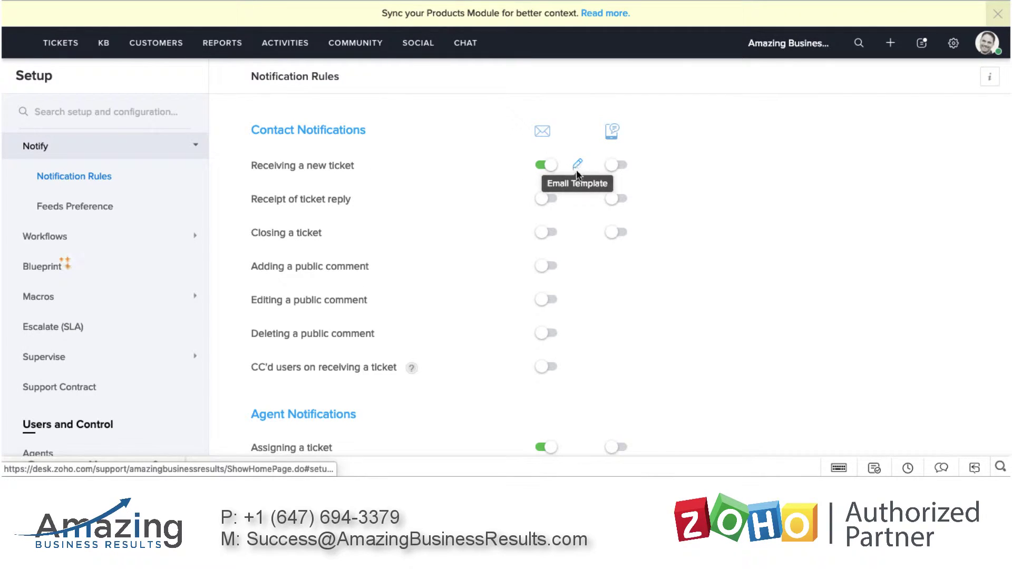
{"action": "mouse_move", "coordinate": [575, 199]}
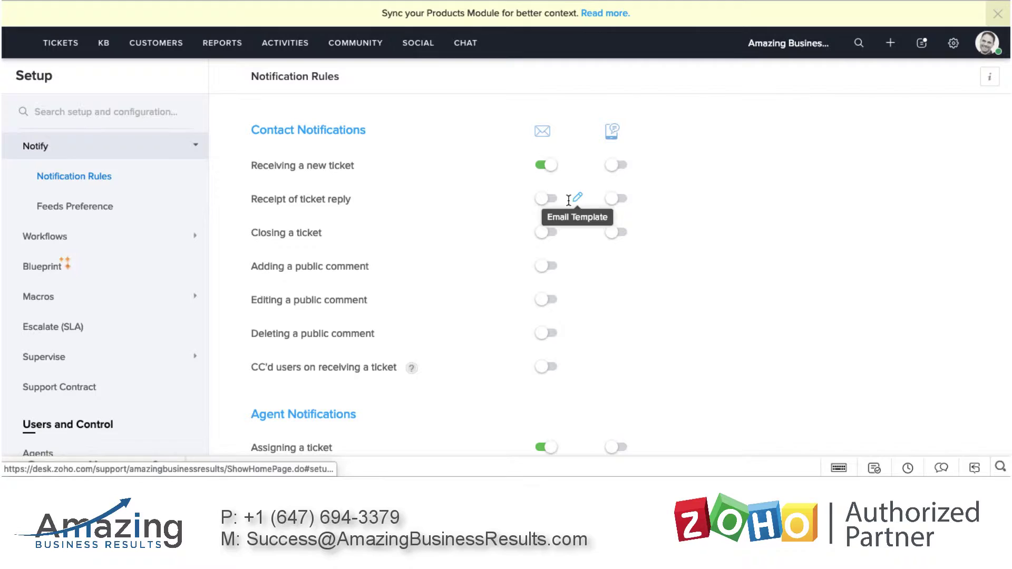
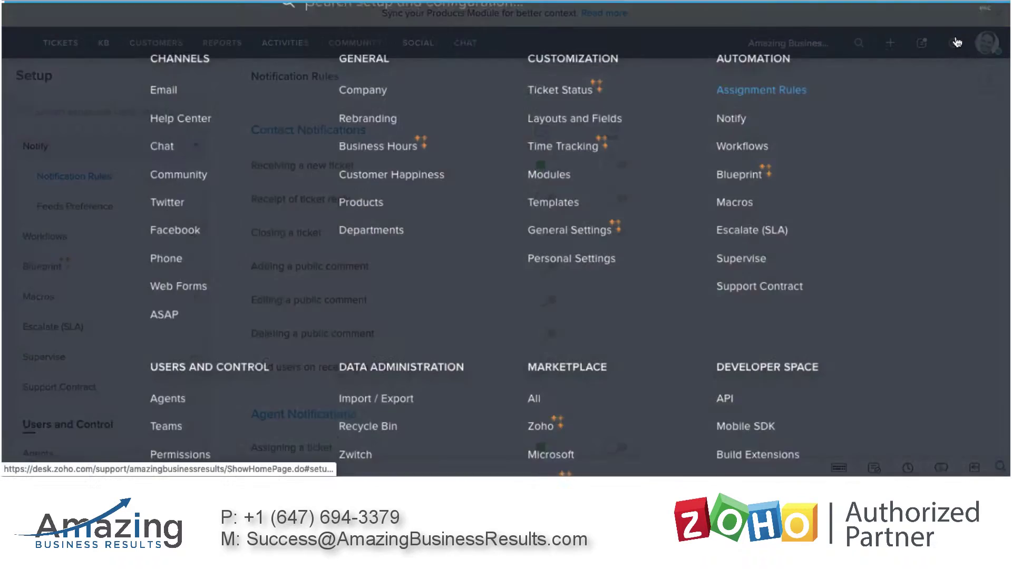
- Open the workflow rules in the automation setup and start a new rule with Tickets as its module
{"action": "left_click", "coordinate": [729, 152]}
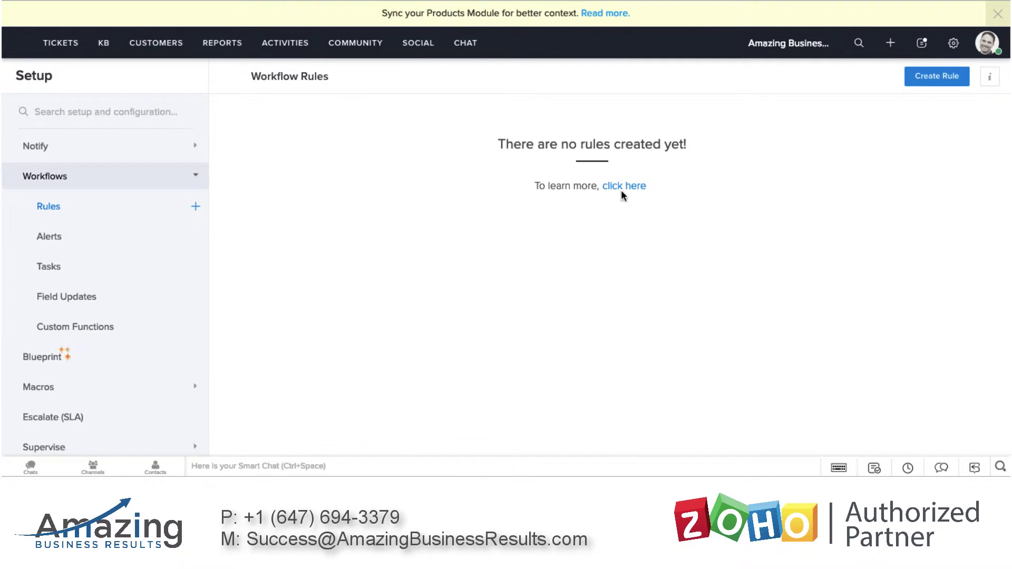
{"action": "left_click", "coordinate": [924, 80]}
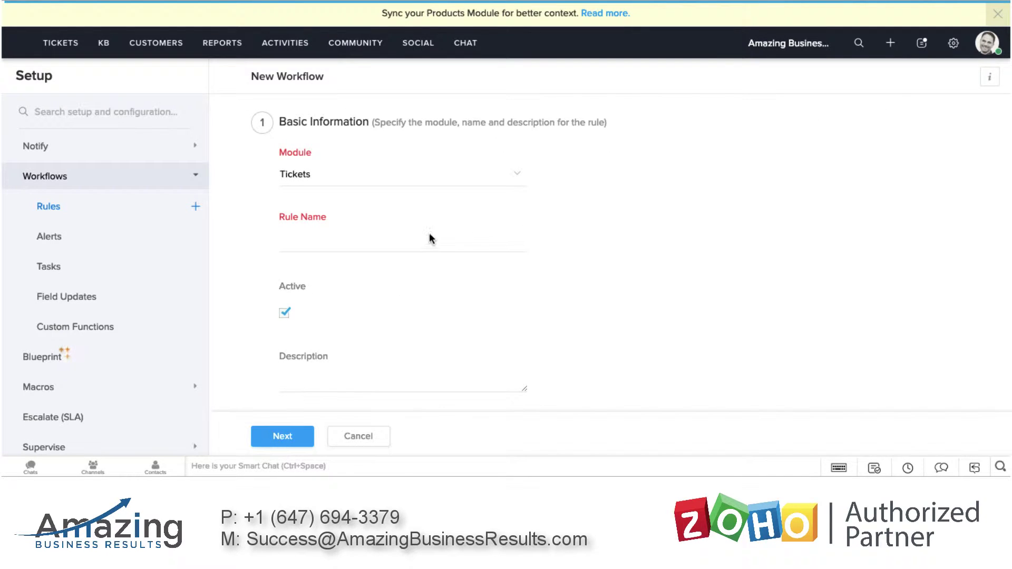
{"action": "left_click", "coordinate": [384, 239]}
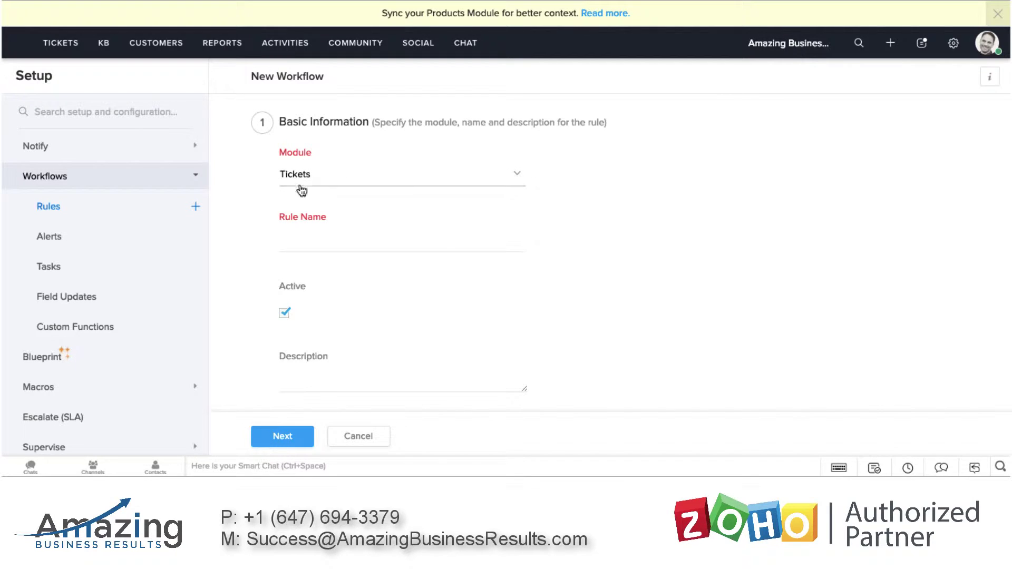
{"action": "left_click", "coordinate": [320, 170]}
{"action": "key", "text": "Up"}
{"action": "key", "text": "Up"}
{"action": "key", "text": "Up"}
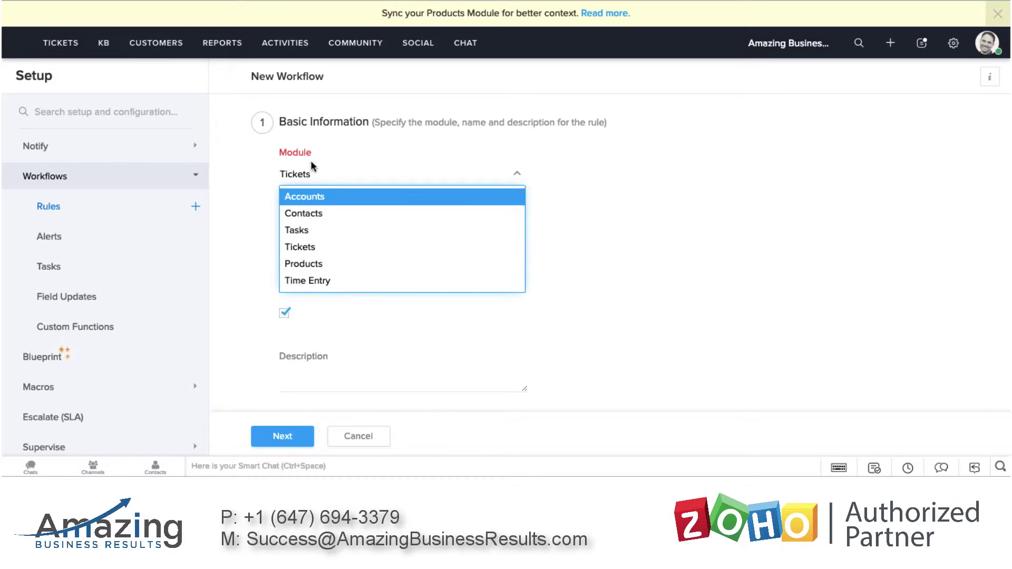
{"action": "left_click", "coordinate": [309, 176]}
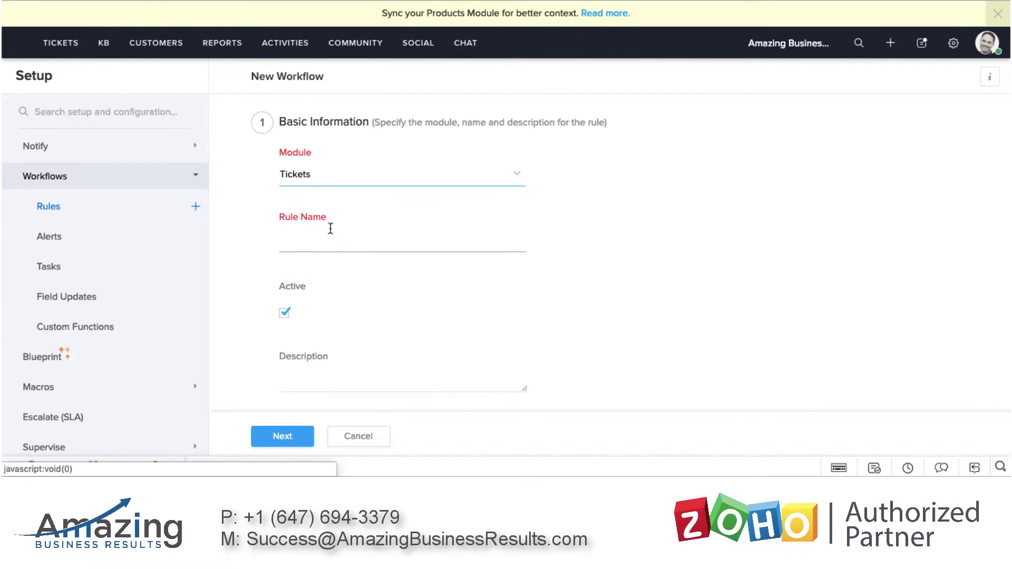
- Name the rule "When a new ticket is created send [agent's first name] a note" and proceed to the trigger settings
{"action": "left_click", "coordinate": [343, 237]}
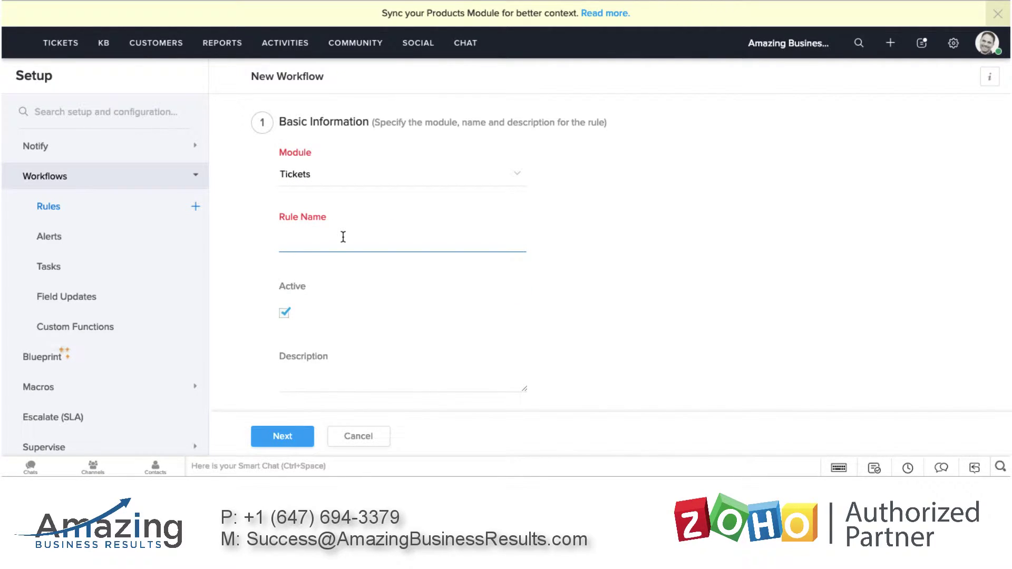
{"action": "type", "text": "When a new ticket is "}
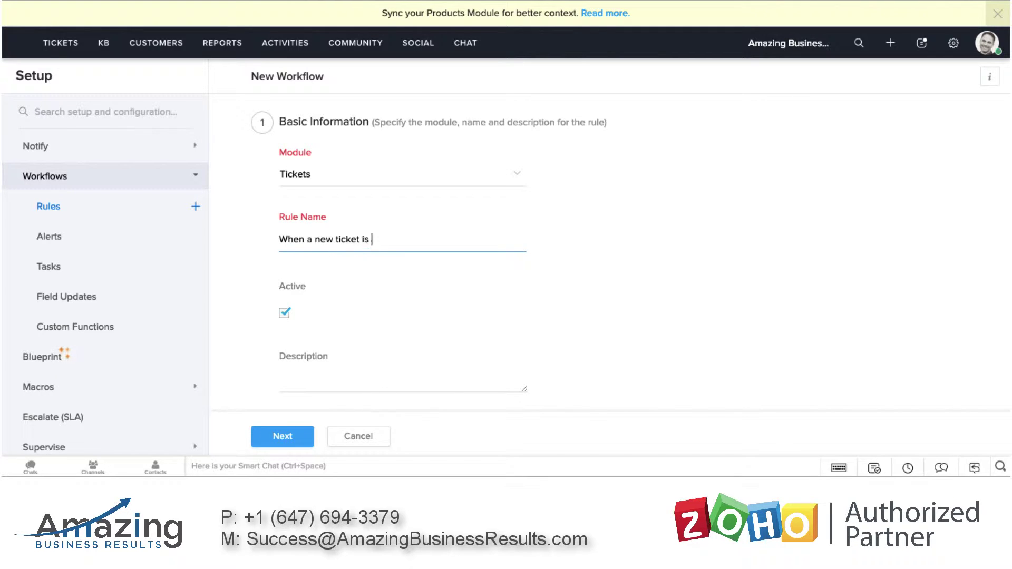
{"action": "type", "text": "created send Lior an notifica"}
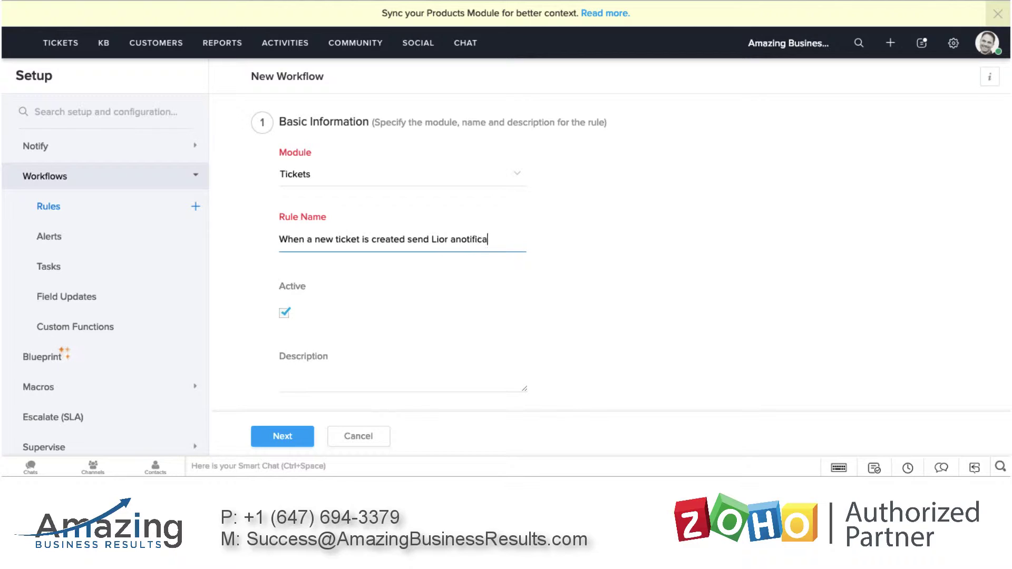
{"action": "type", "text": "ti"}
{"action": "key", "text": "BackSpace"}
{"action": "key", "text": "End"}
{"action": "key", "text": "BackSpace"}
{"action": "key", "text": "BackSpace"}
{"action": "key", "text": "BackSpace"}
{"action": "key", "text": "BackSpace"}
{"action": "key", "text": "BackSpace"}
{"action": "type", "text": "e"}
{"action": "key", "text": "BackSpace"}
{"action": "key", "text": "BackSpace"}
{"action": "key", "text": "BackSpace"}
{"action": "key", "text": "BackSpace"}
{"action": "type", "text": "a note"}
{"action": "scroll", "coordinate": [361, 305], "scroll_direction": "down", "scroll_amount": 1}
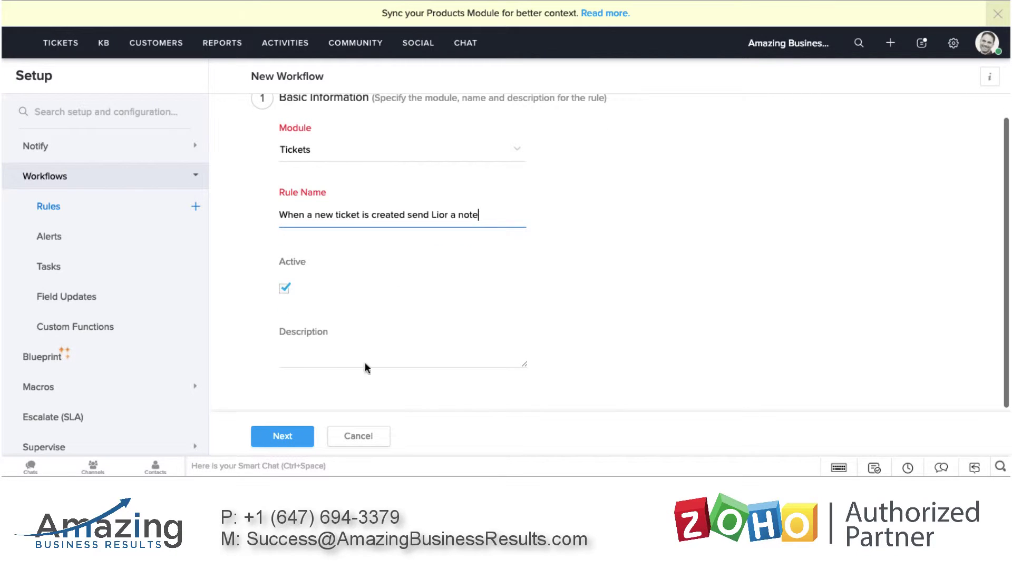
{"action": "left_click", "coordinate": [298, 437]}
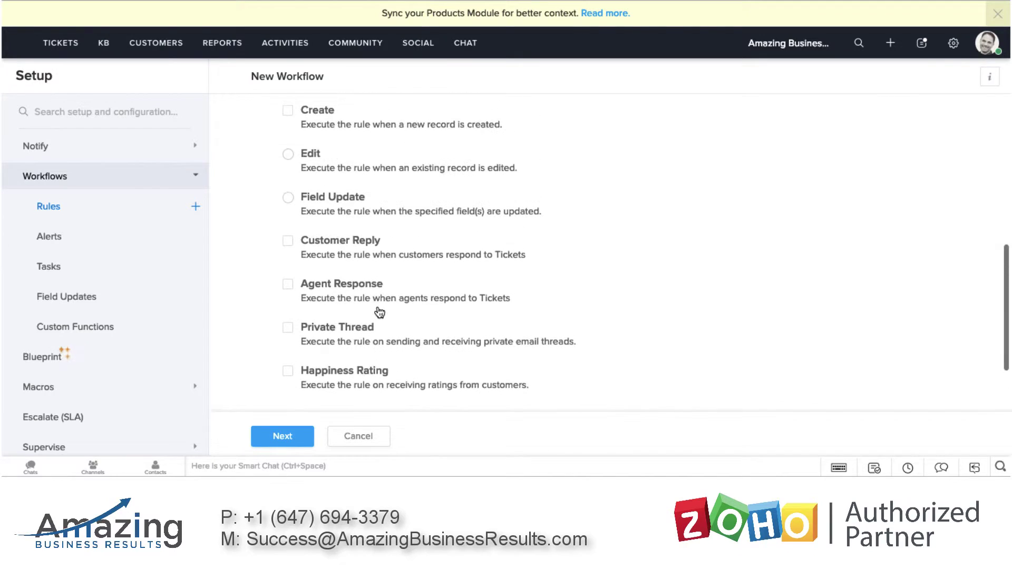
- Set the workflow rule to execute on Create, review the other trigger options, and proceed to the criteria
{"action": "scroll", "coordinate": [379, 313], "scroll_direction": "up", "scroll_amount": 3}
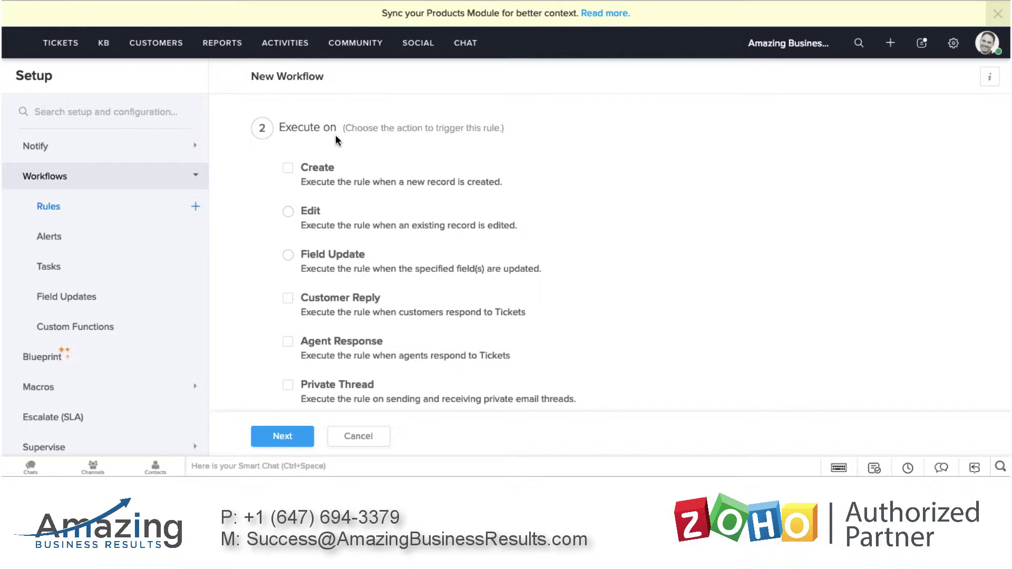
{"action": "scroll", "coordinate": [344, 168], "scroll_direction": "down", "scroll_amount": 2}
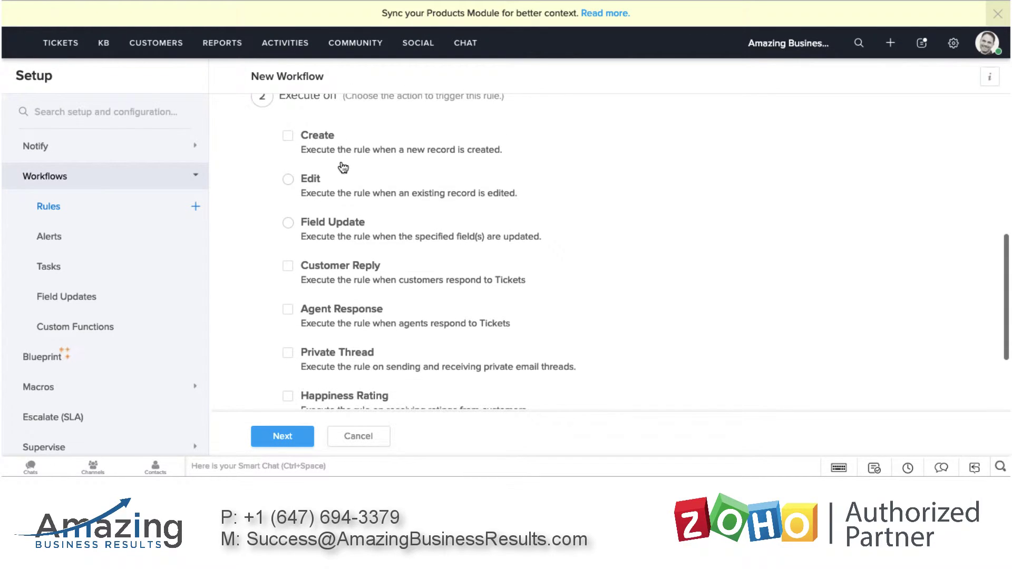
{"action": "left_click", "coordinate": [289, 137]}
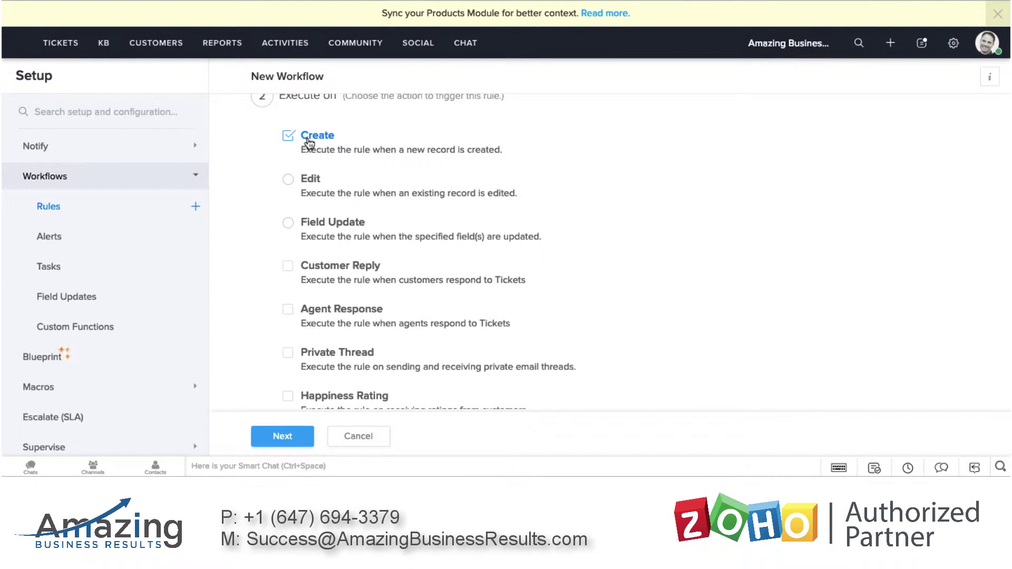
{"action": "scroll", "coordinate": [296, 153], "scroll_direction": "up", "scroll_amount": 10}
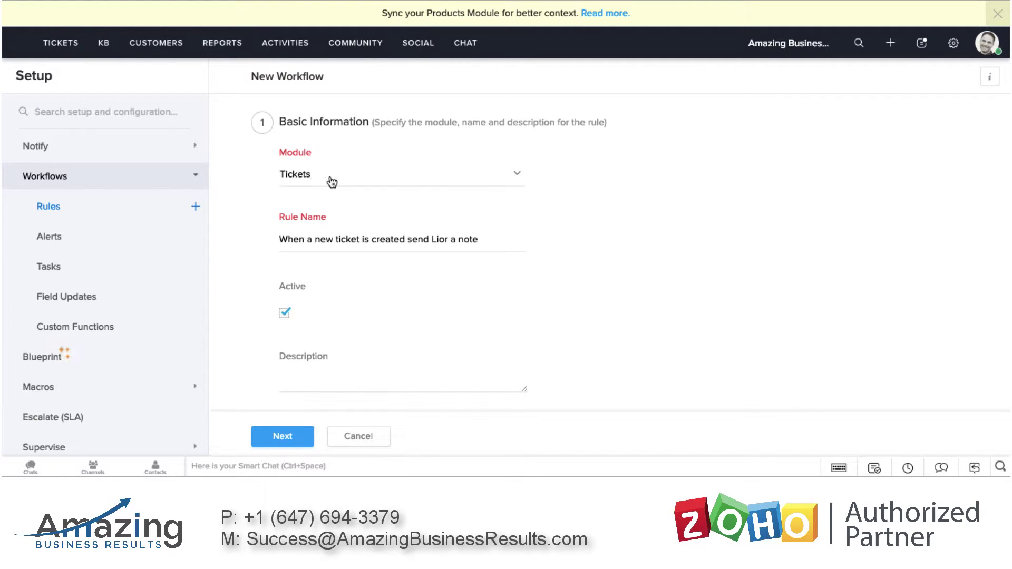
{"action": "scroll", "coordinate": [331, 182], "scroll_direction": "down", "scroll_amount": 5}
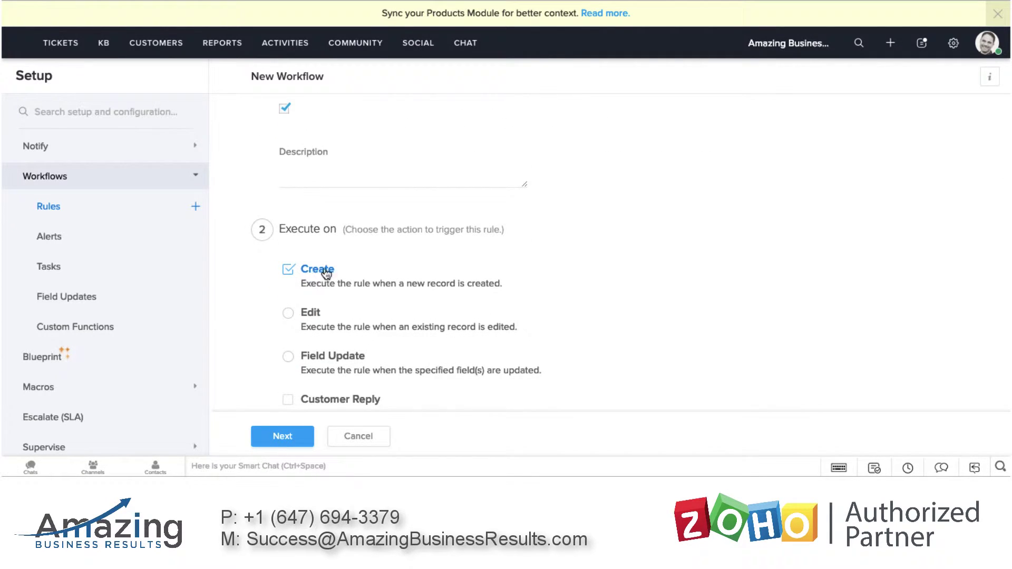
{"action": "scroll", "coordinate": [327, 272], "scroll_direction": "down", "scroll_amount": 1}
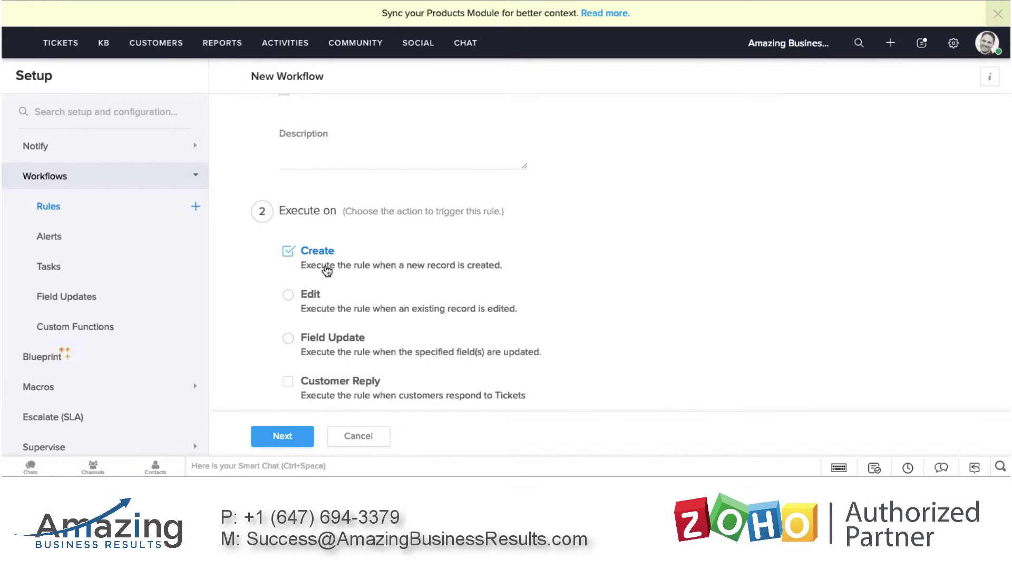
{"action": "scroll", "coordinate": [350, 268], "scroll_direction": "down", "scroll_amount": 5}
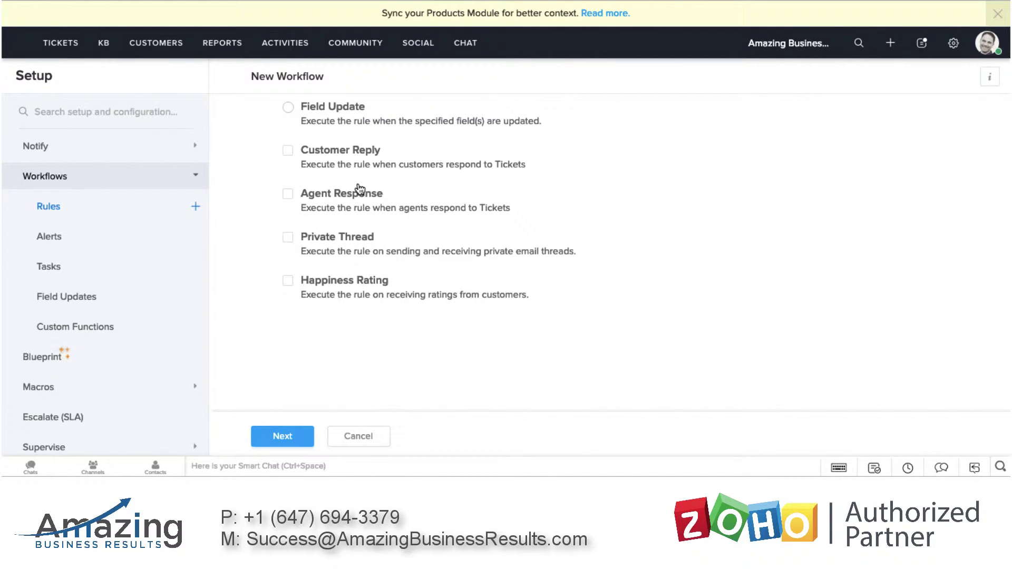
{"action": "scroll", "coordinate": [364, 200], "scroll_direction": "up", "scroll_amount": 3}
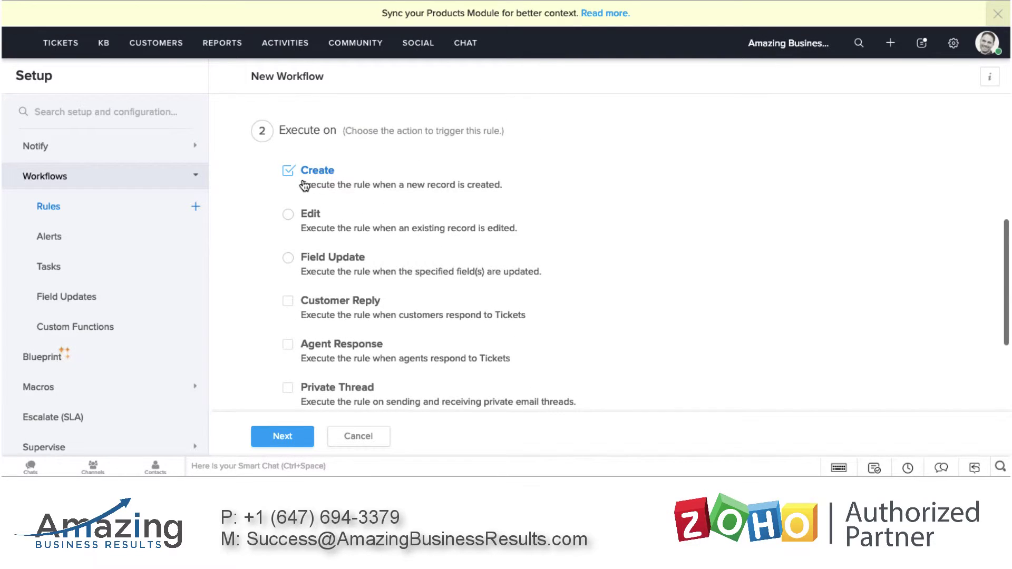
{"action": "scroll", "coordinate": [304, 211], "scroll_direction": "down", "scroll_amount": 3}
{"action": "left_click", "coordinate": [283, 436]}
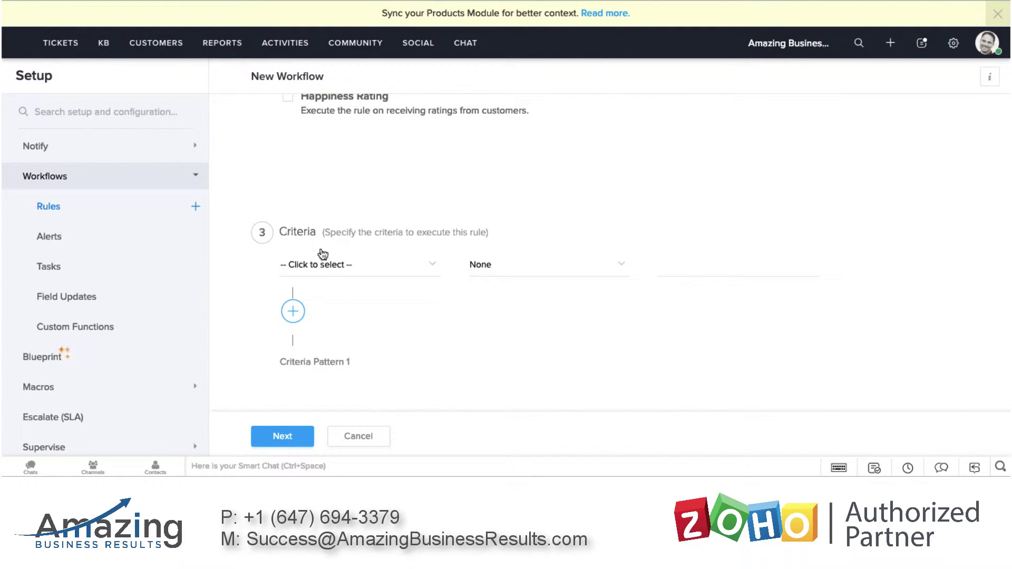
- Set the workflow rule's criteria to Status is Open and proceed to the actions
{"action": "left_click", "coordinate": [350, 269]}
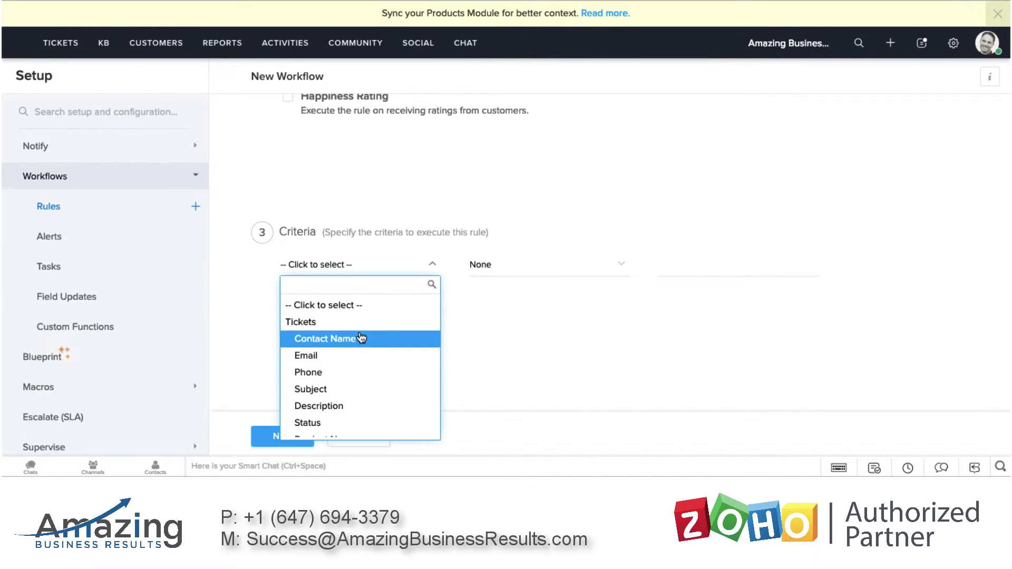
{"action": "left_click", "coordinate": [318, 423]}
{"action": "left_click", "coordinate": [501, 262]}
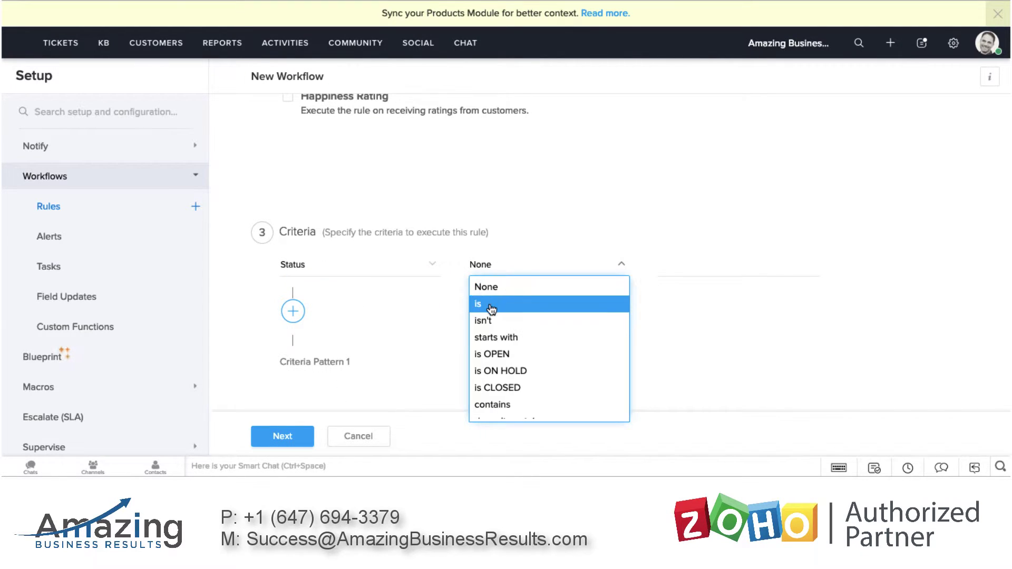
{"action": "left_click", "coordinate": [509, 304]}
{"action": "left_click", "coordinate": [680, 268]}
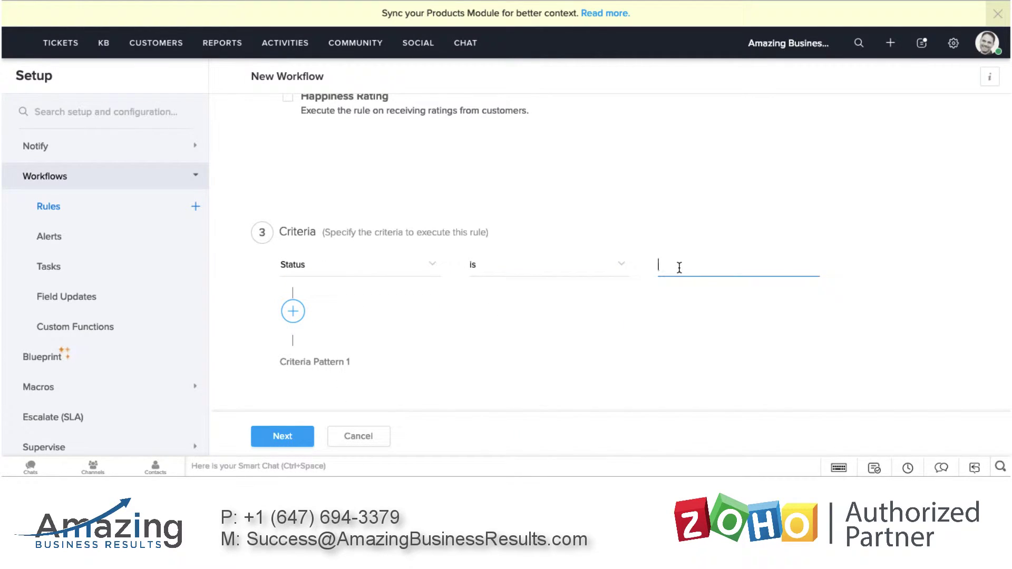
{"action": "type", "text": "Open"}
{"action": "left_click", "coordinate": [641, 320]}
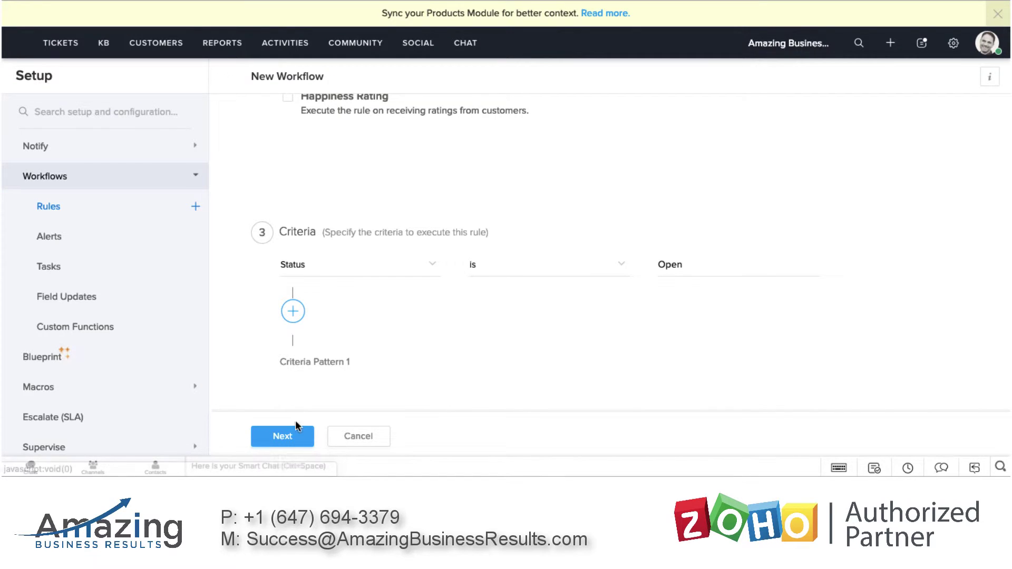
{"action": "left_click", "coordinate": [285, 436]}
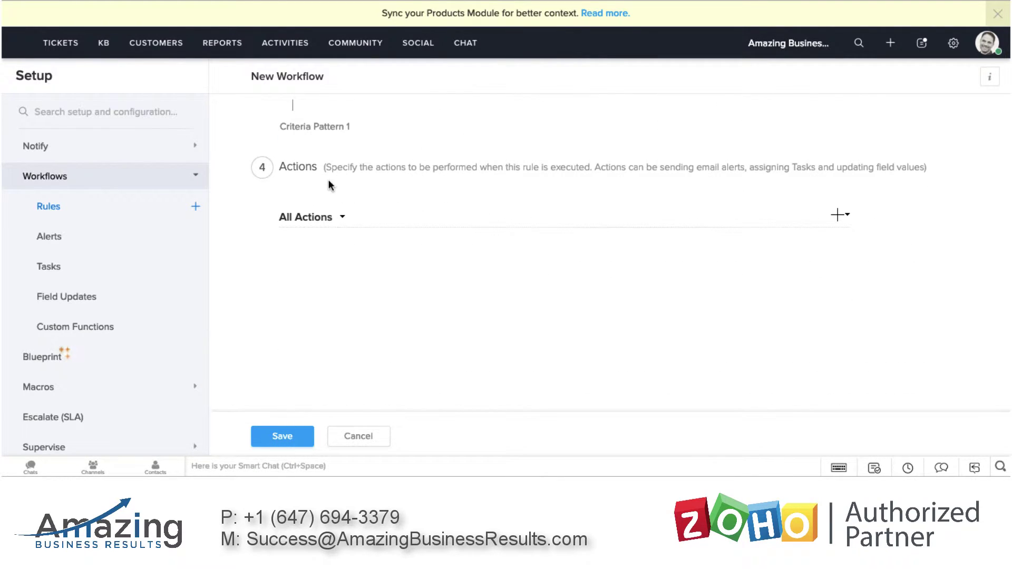
- Add a new alert action to the rule and name it "Send [agent's first name] an email"
{"action": "double_click", "coordinate": [288, 168]}
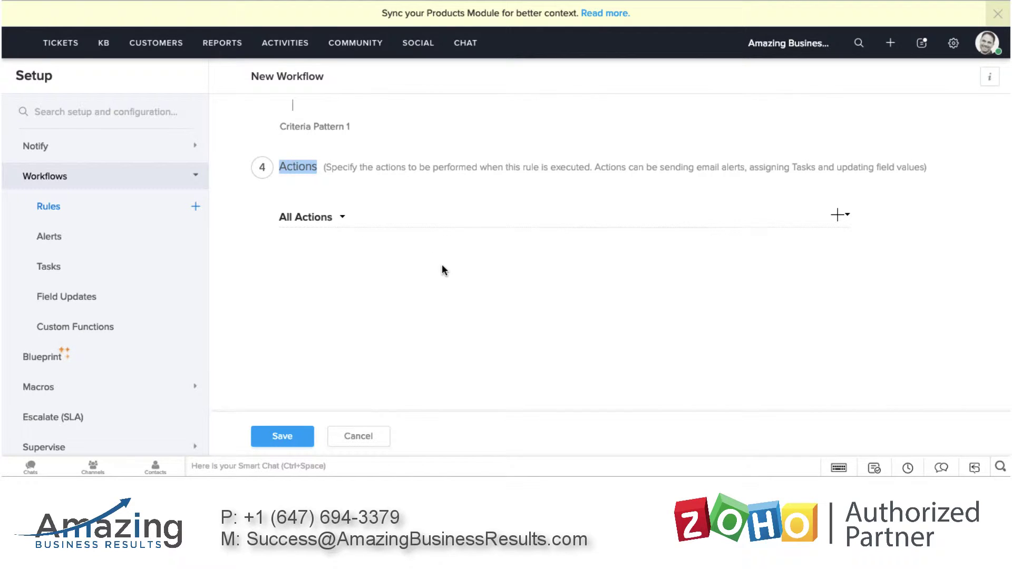
{"action": "left_click", "coordinate": [846, 217]}
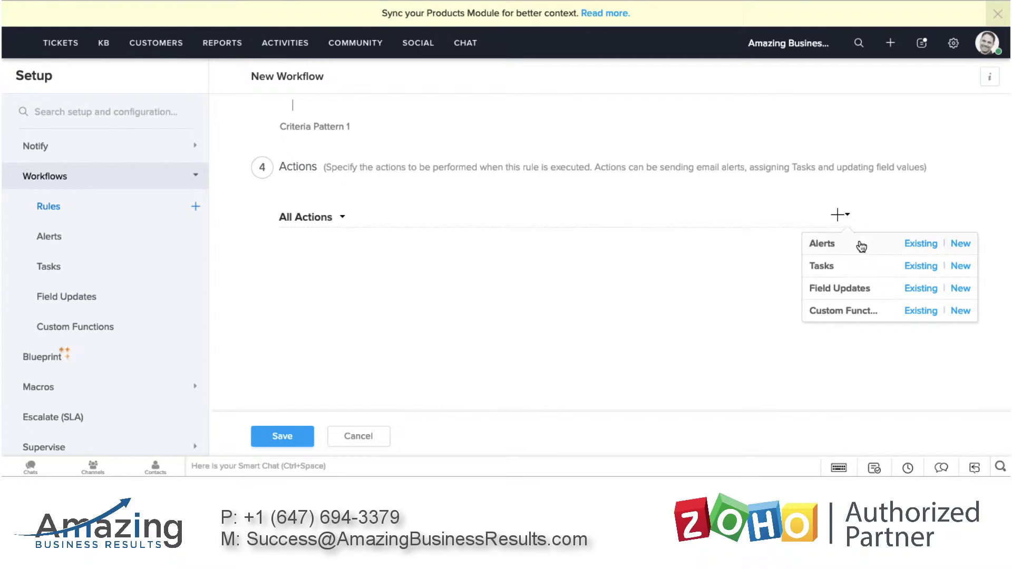
{"action": "left_click", "coordinate": [959, 247]}
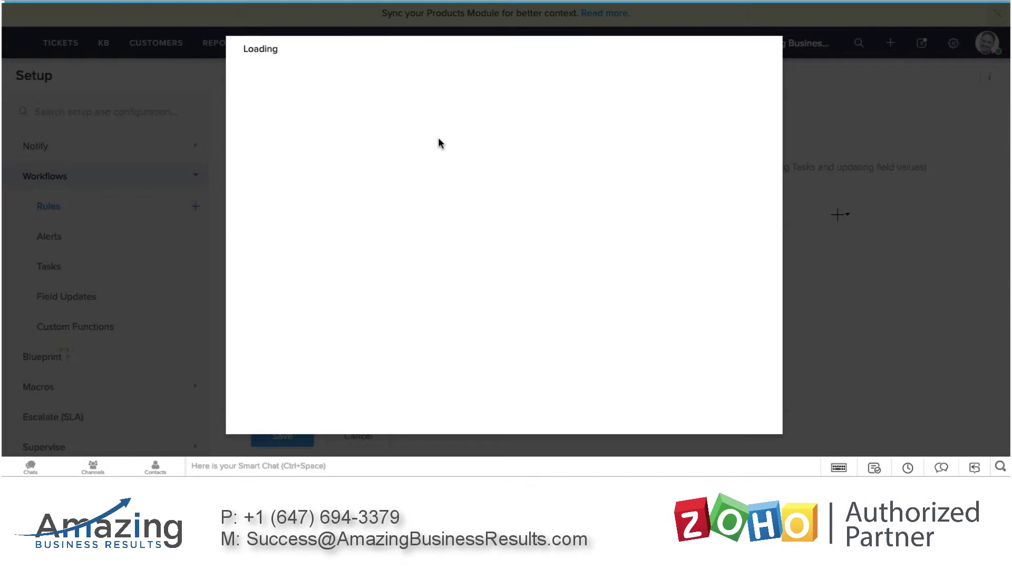
{"action": "left_click", "coordinate": [374, 108]}
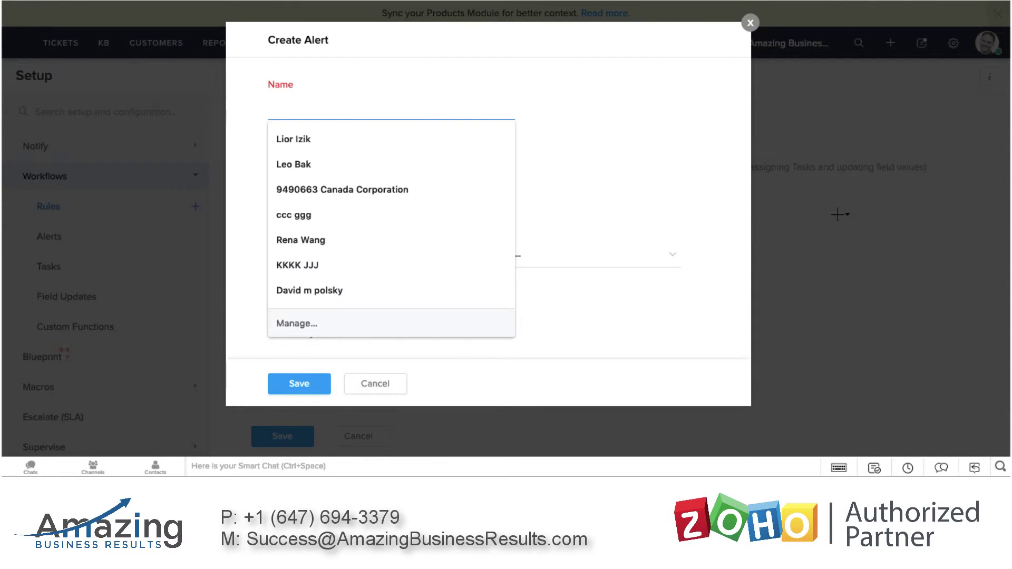
{"action": "type", "text": "Send Lior an"}
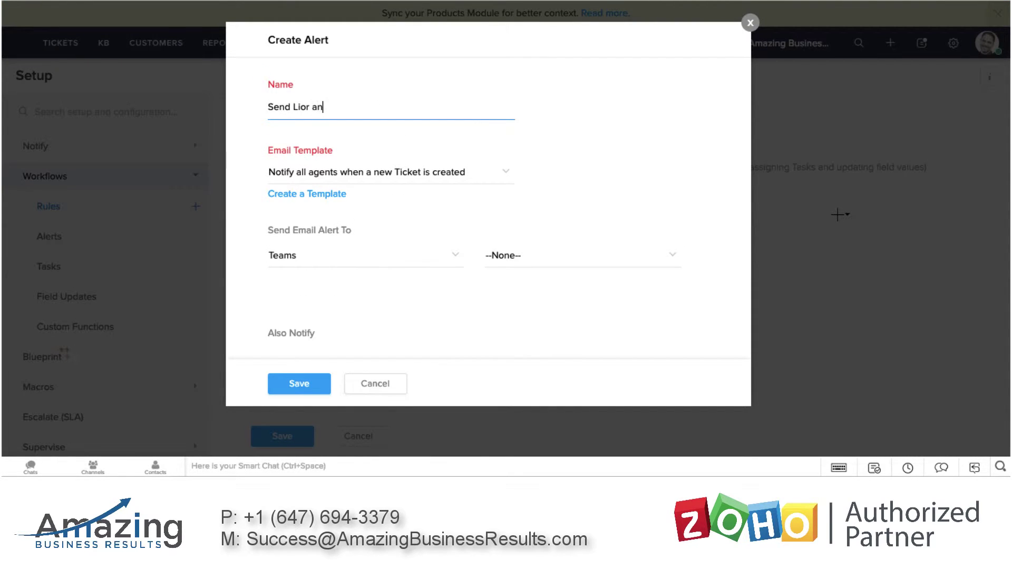
{"action": "type", "text": " eemail"}
{"action": "key", "text": "Tab"}
- Address the email alert to the agent named in the rule, choosing from Agents, and save both the alert and the workflow rule
{"action": "left_click", "coordinate": [351, 258]}
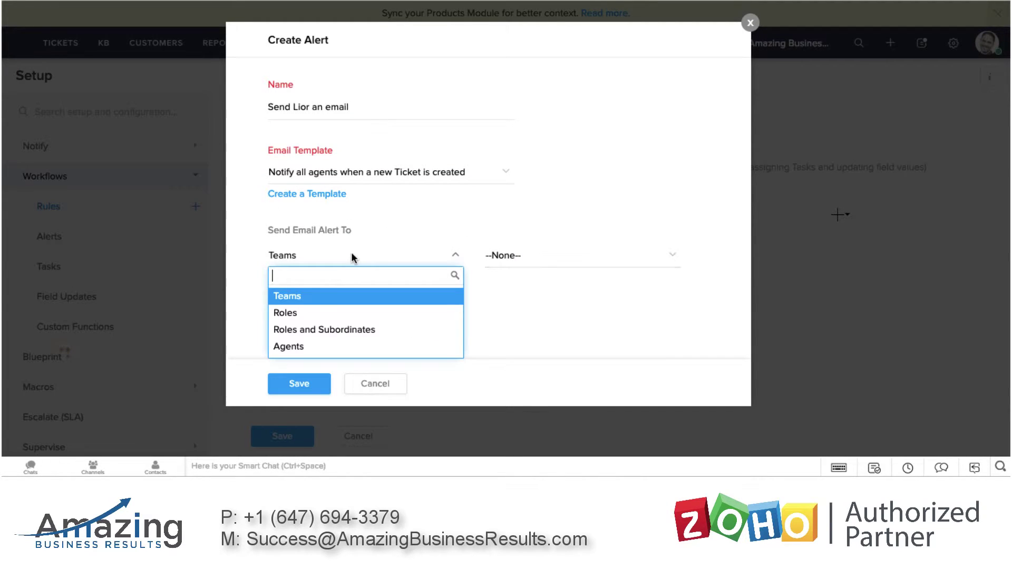
{"action": "left_click", "coordinate": [304, 344]}
{"action": "left_click", "coordinate": [503, 259]}
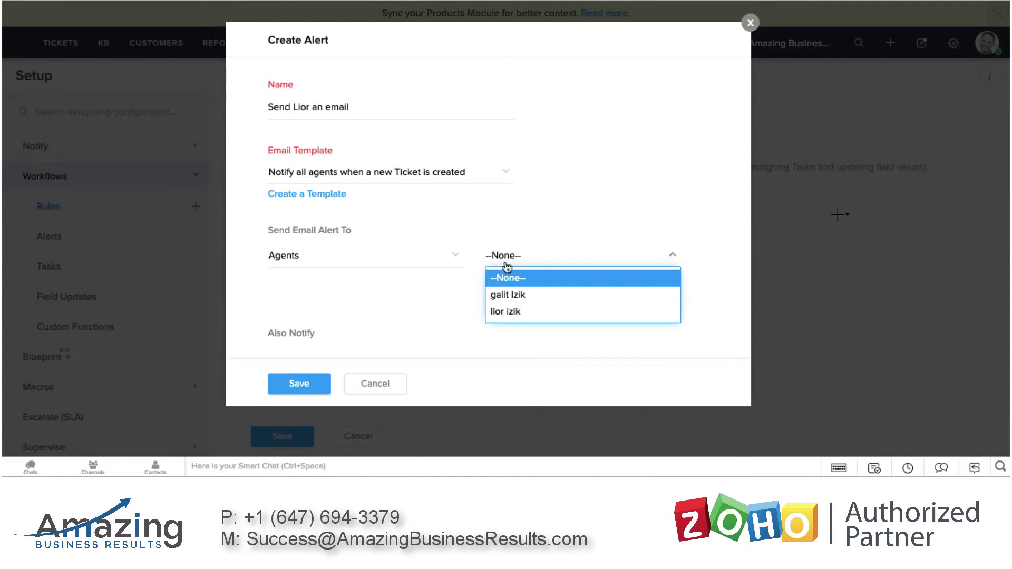
{"action": "left_click", "coordinate": [525, 312]}
{"action": "scroll", "coordinate": [388, 307], "scroll_direction": "down", "scroll_amount": 3}
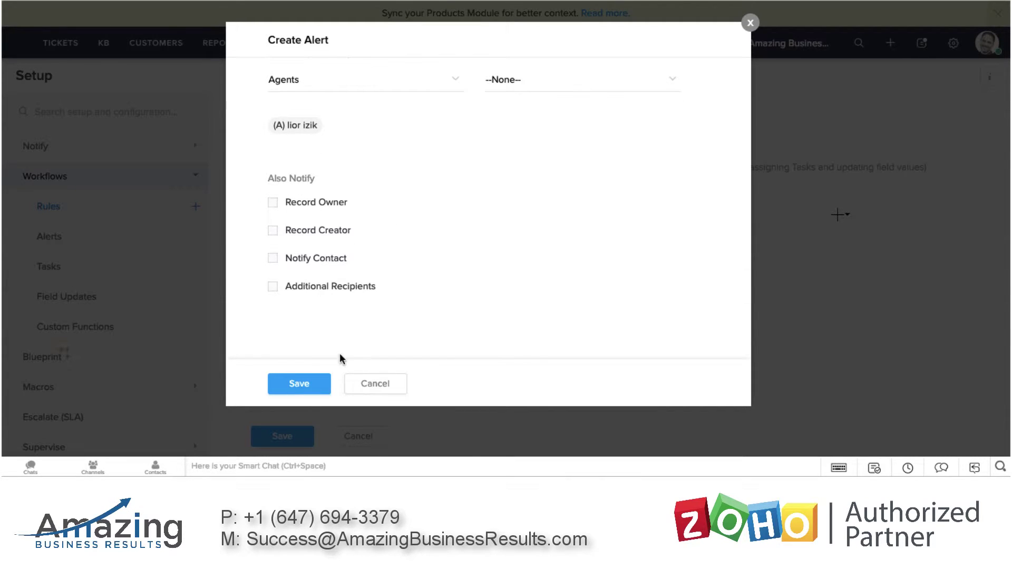
{"action": "left_click", "coordinate": [303, 385]}
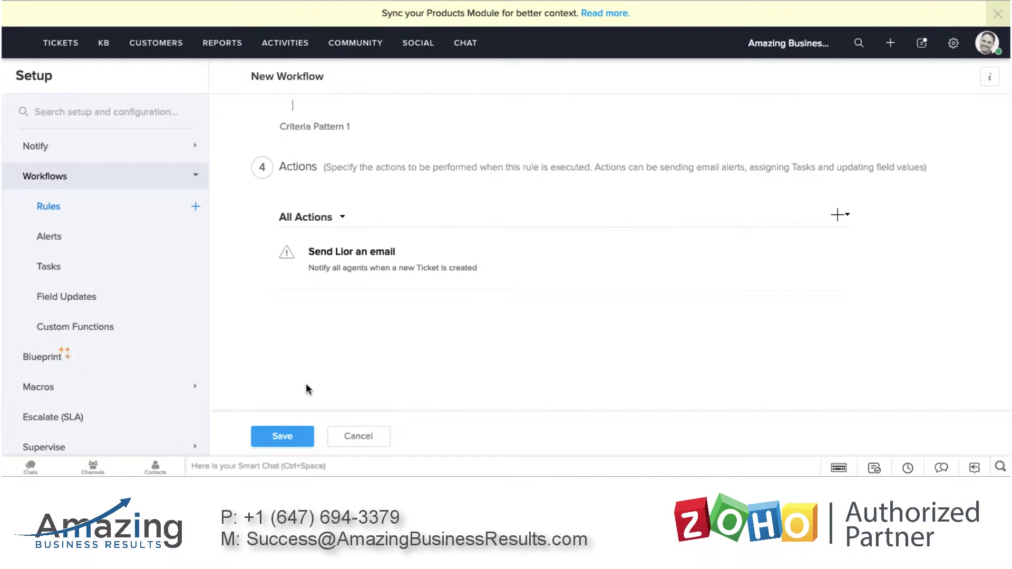
{"action": "mouse_move", "coordinate": [378, 263]}
{"action": "left_click", "coordinate": [282, 436]}
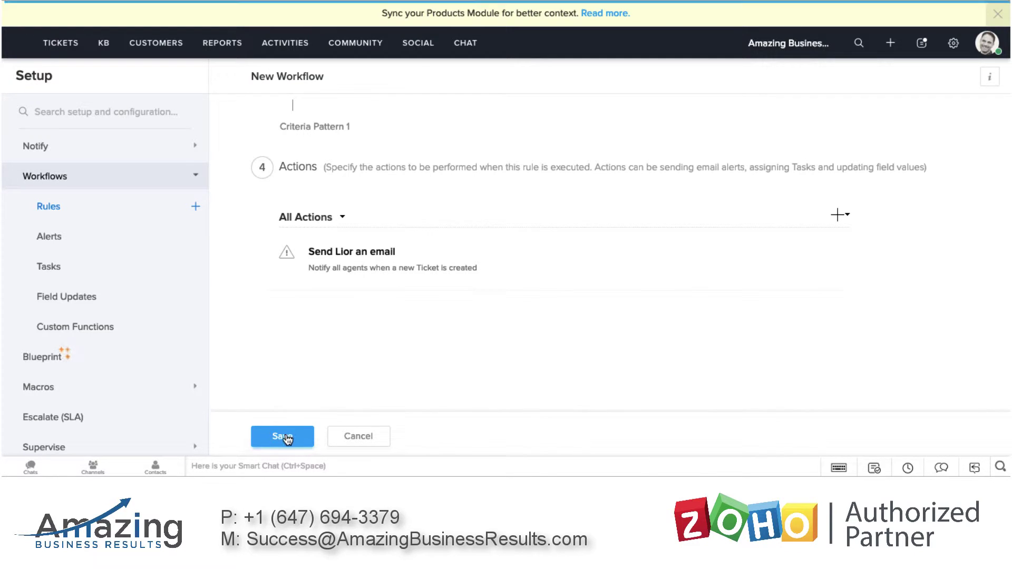
{"action": "mouse_move", "coordinate": [441, 196]}
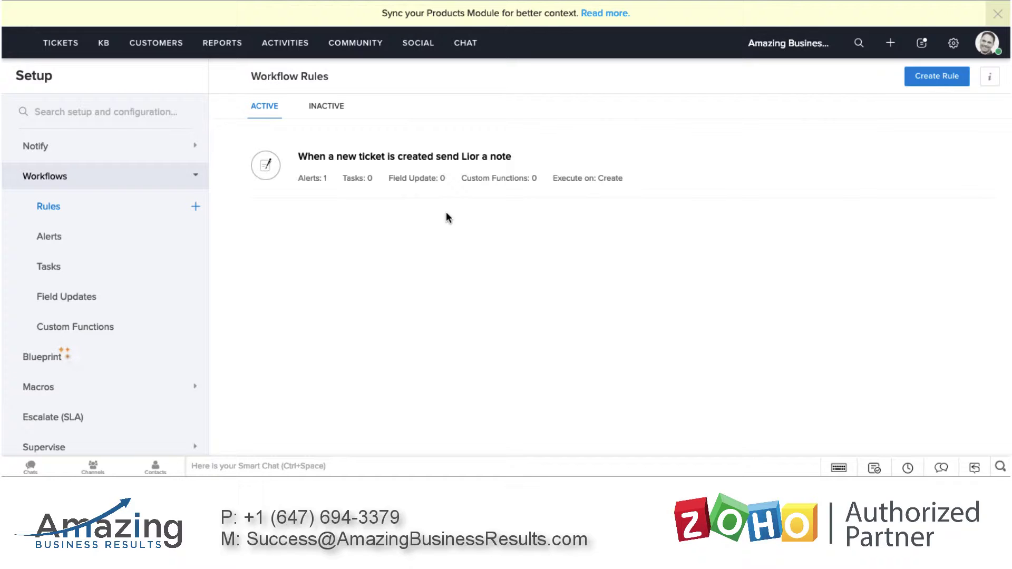
{"action": "mouse_move", "coordinate": [413, 168]}
- Open the Blueprint automation setup and play its introduction video from about 0:46
{"action": "left_click", "coordinate": [952, 46]}
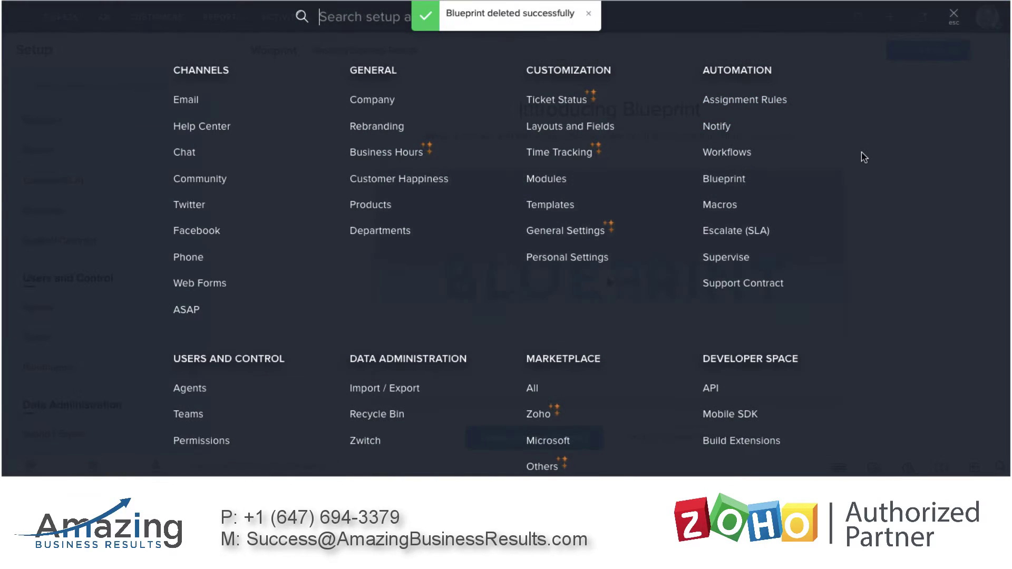
{"action": "left_click", "coordinate": [737, 180]}
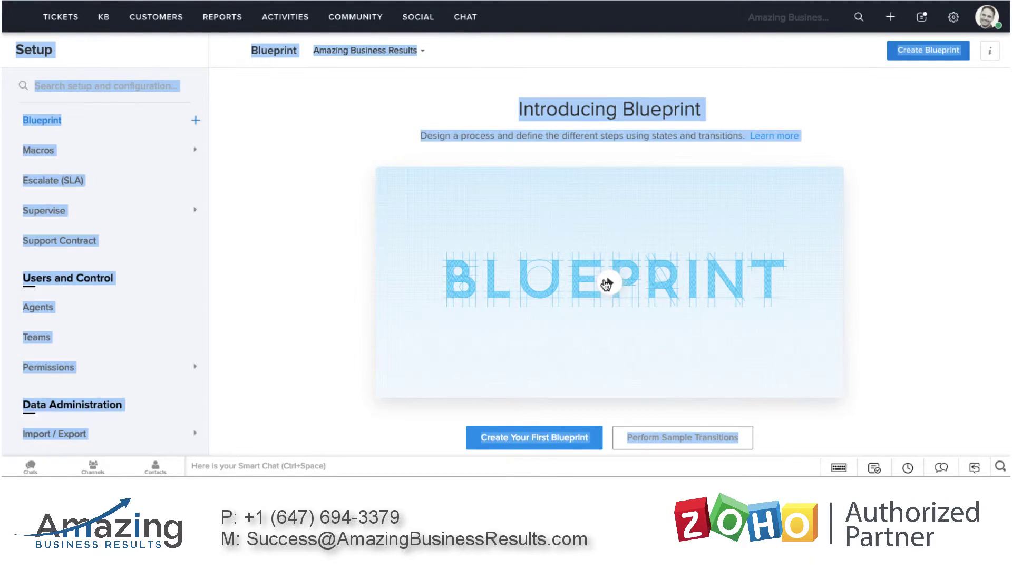
{"action": "left_click", "coordinate": [607, 284]}
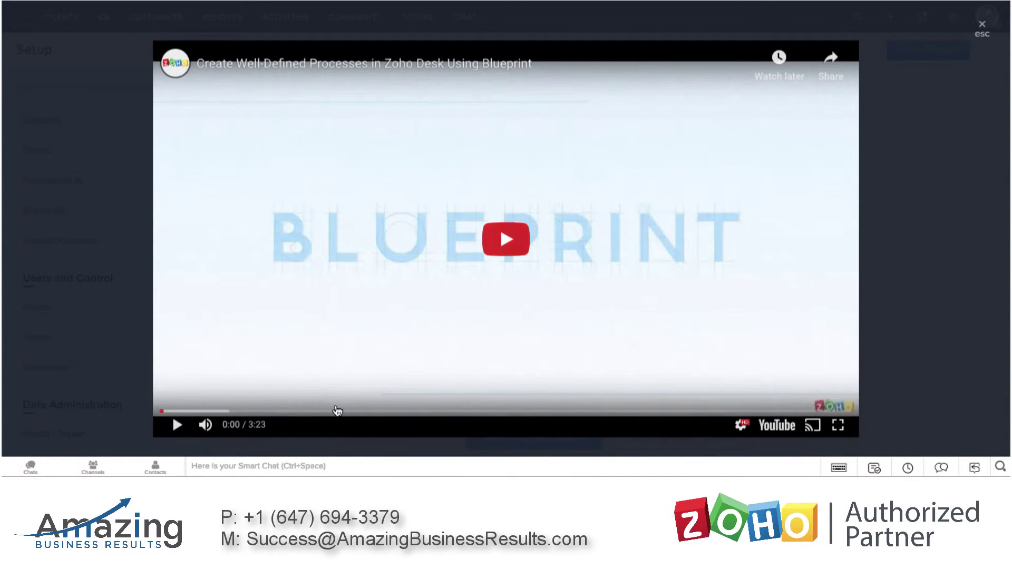
{"action": "left_click", "coordinate": [273, 412]}
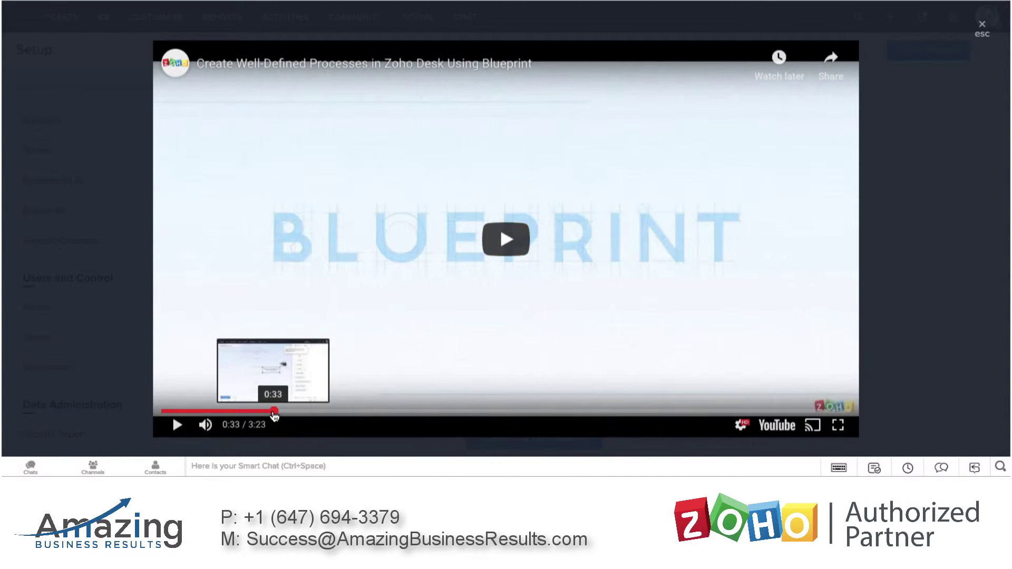
{"action": "left_click", "coordinate": [317, 412]}
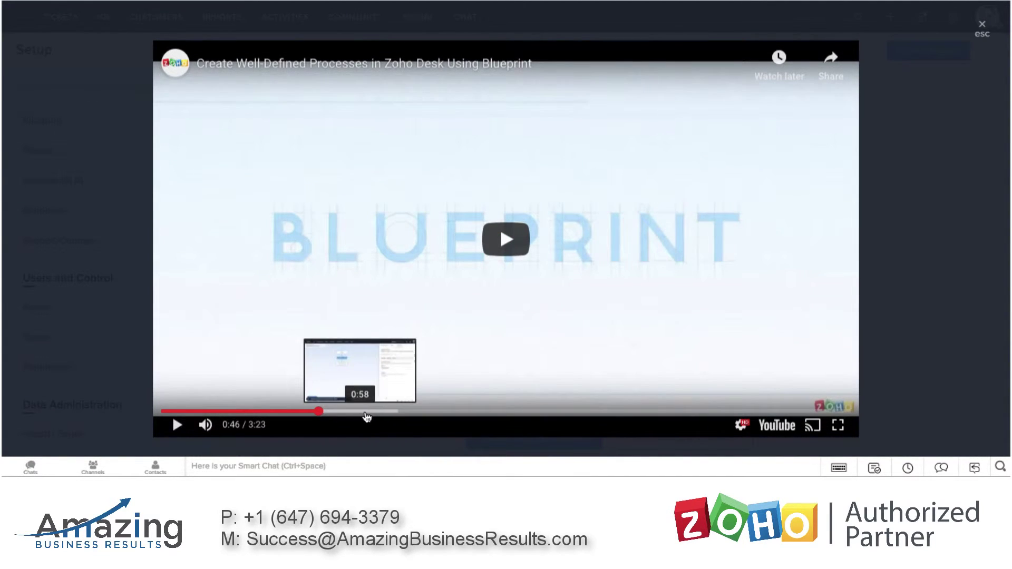
{"action": "left_click", "coordinate": [506, 239]}
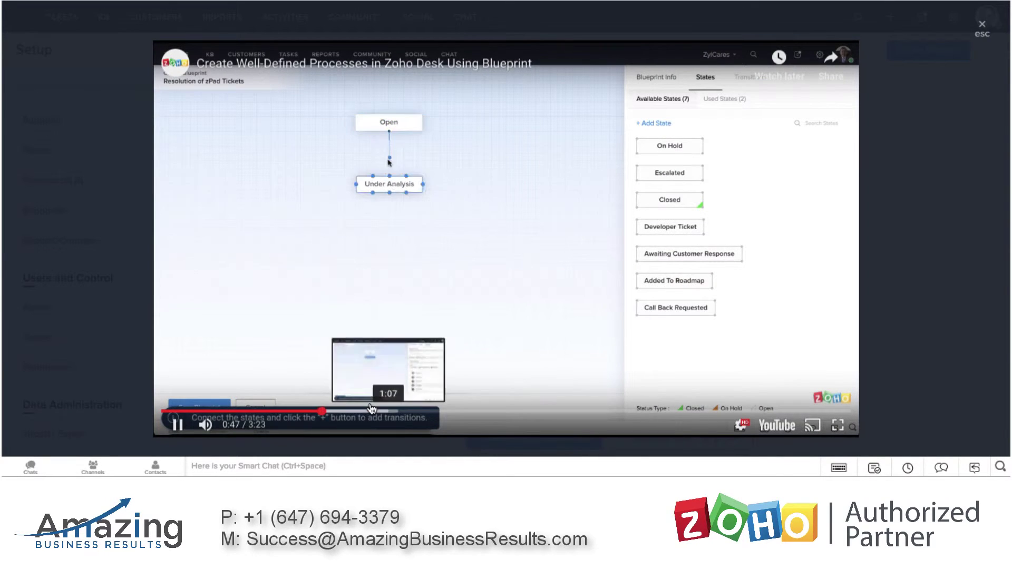
- Skip the Blueprint video ahead to about 1:42, pause it on the full state and transition diagram, and dismiss the suggested videos
{"action": "left_click", "coordinate": [428, 412]}
{"action": "left_click", "coordinate": [505, 412]}
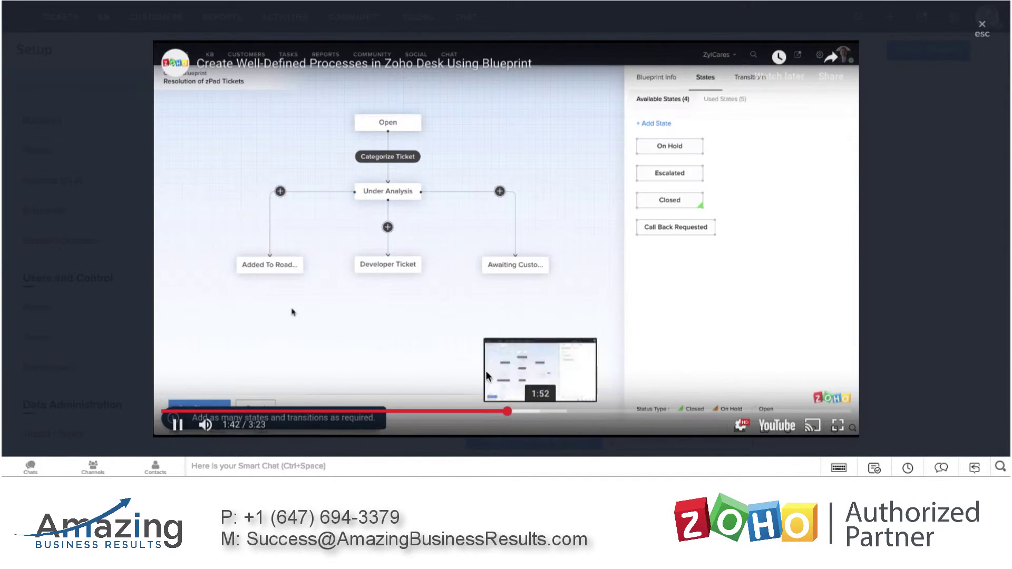
{"action": "left_click", "coordinate": [429, 355]}
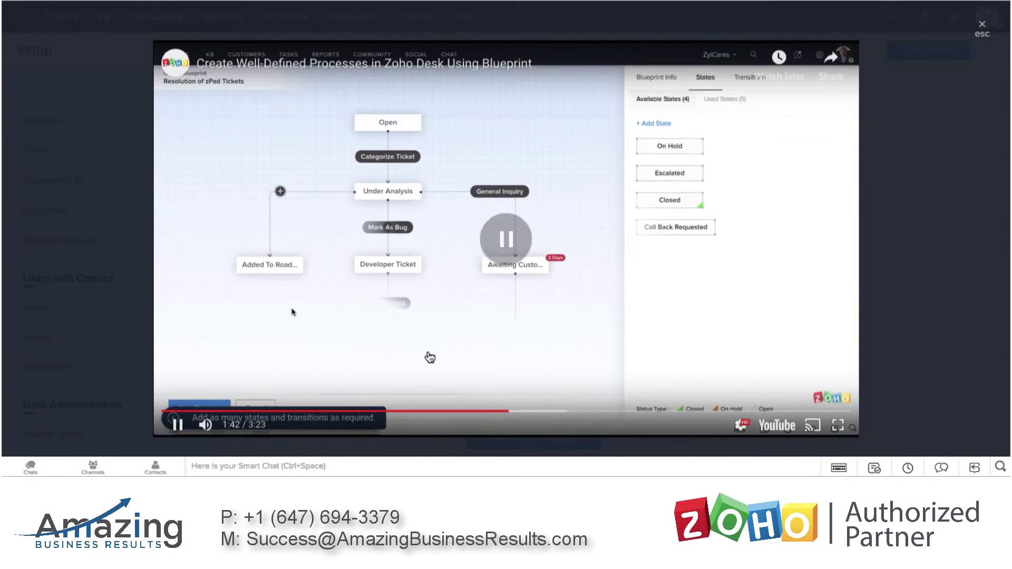
{"action": "key", "text": "space"}
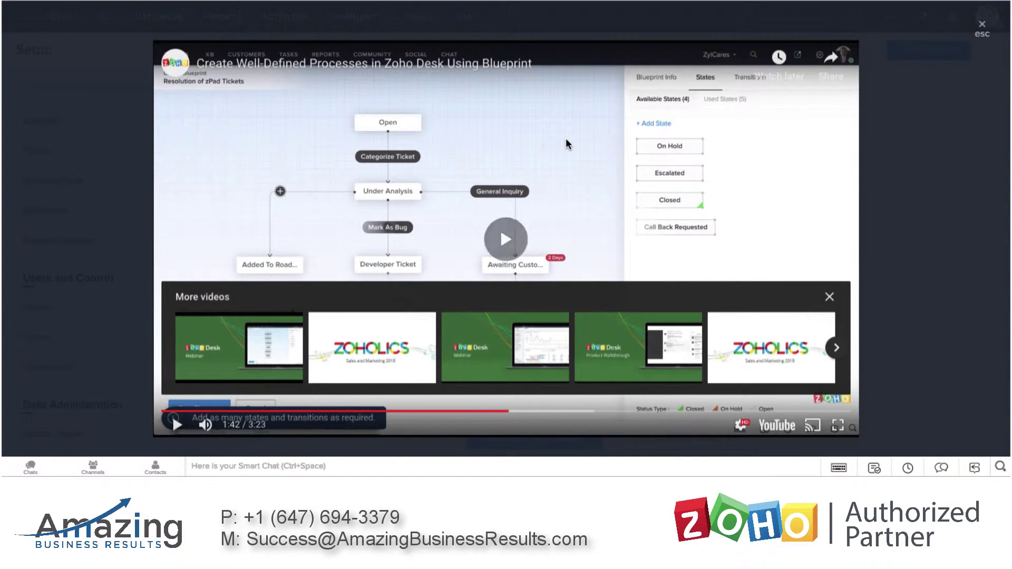
{"action": "left_click", "coordinate": [327, 401]}
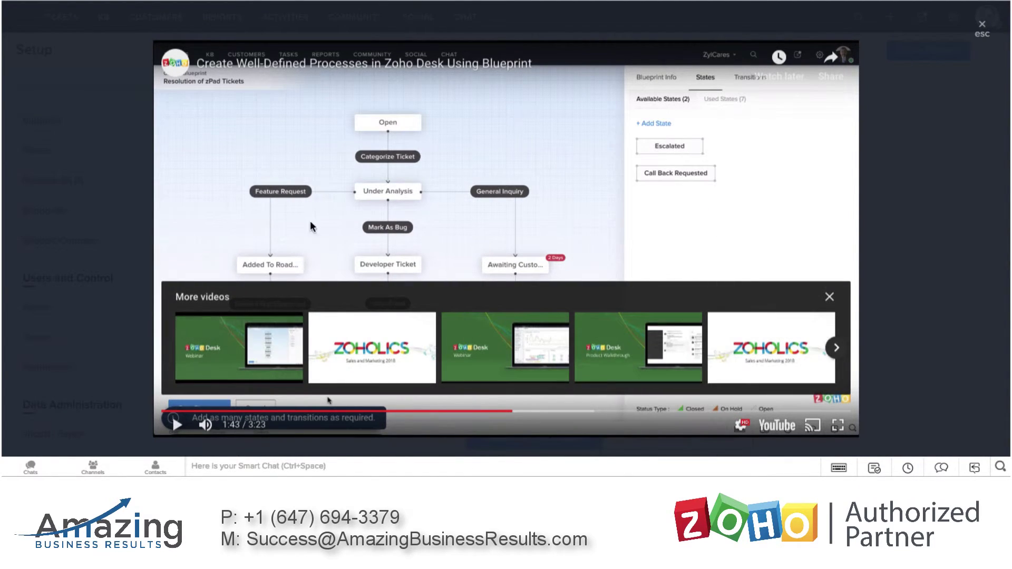
{"action": "left_click", "coordinate": [828, 297]}
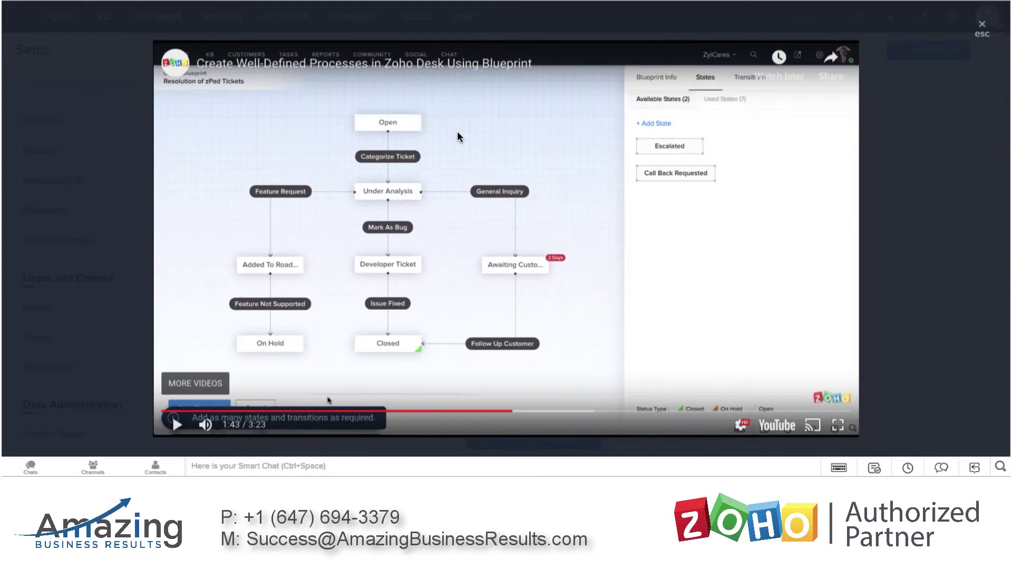
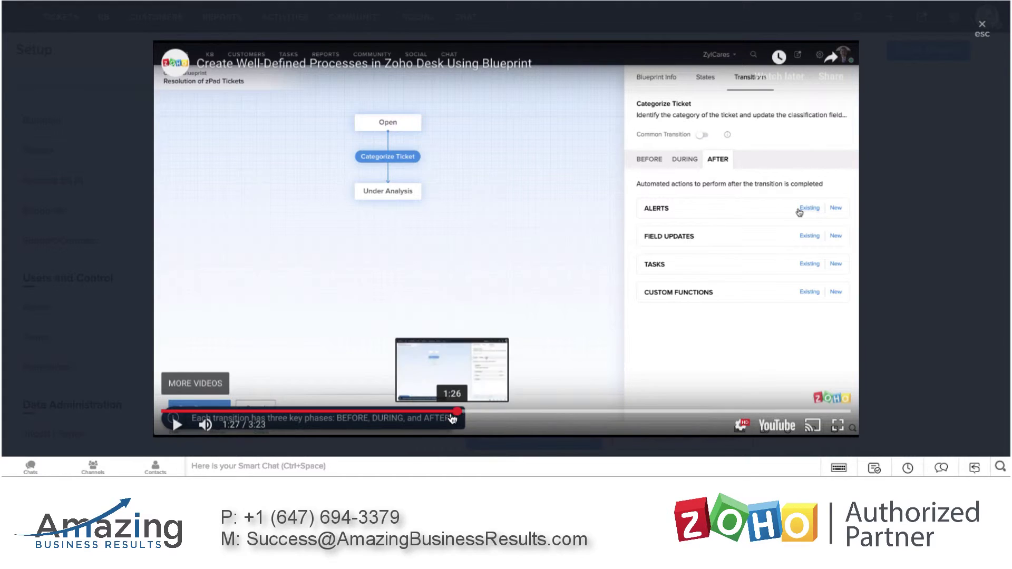
- Examine the During and After phases of the Categorize Ticket transition between 1:25 and 1:33 of the video, and close it
{"action": "left_click", "coordinate": [449, 411]}
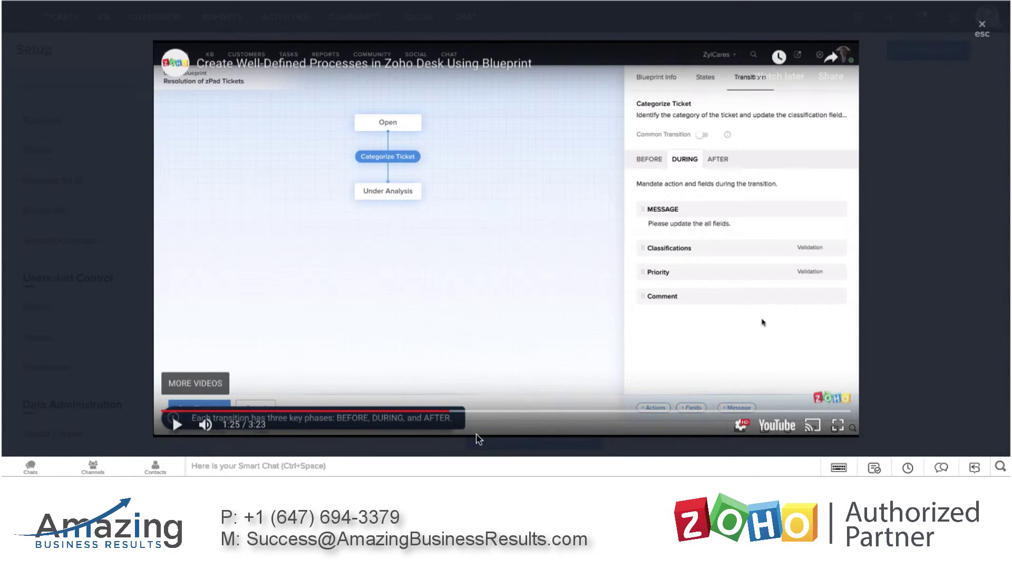
{"action": "left_click", "coordinate": [464, 412]}
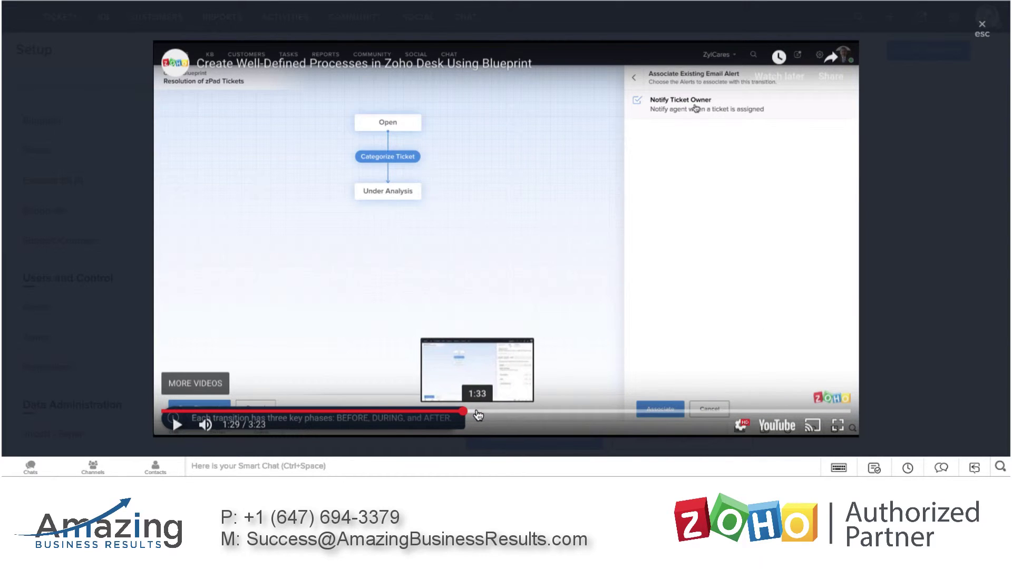
{"action": "left_click", "coordinate": [478, 411]}
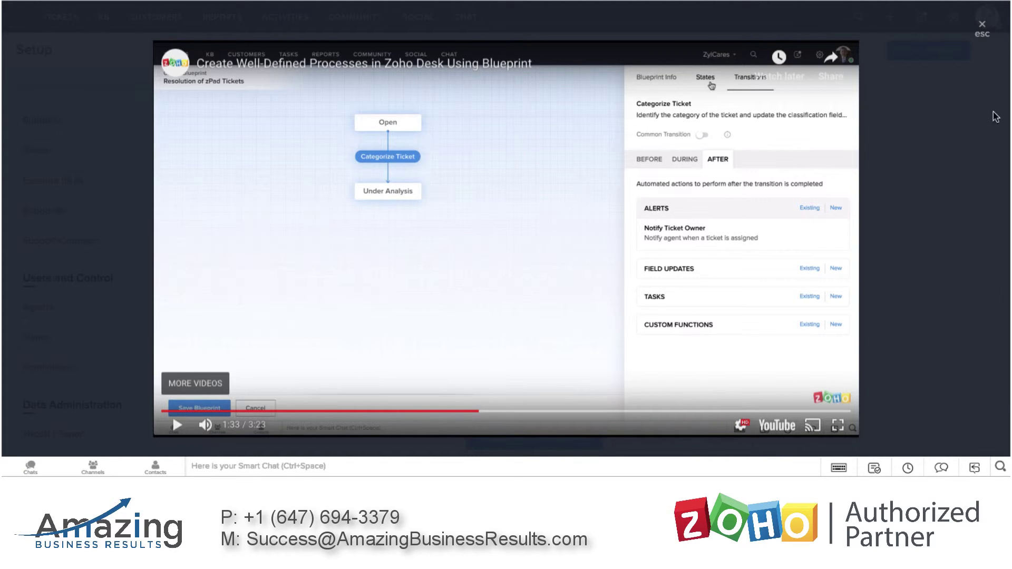
{"action": "left_click", "coordinate": [983, 33]}
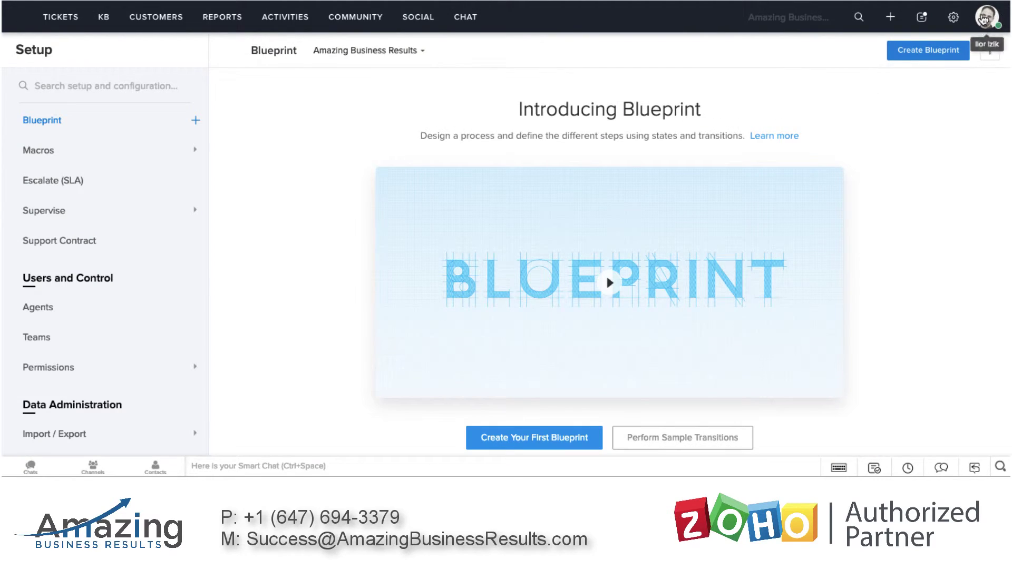
- Open the Escalate (SLA) automation setup and view the details of the Priority-based SLAs agreement
{"action": "left_click", "coordinate": [958, 18]}
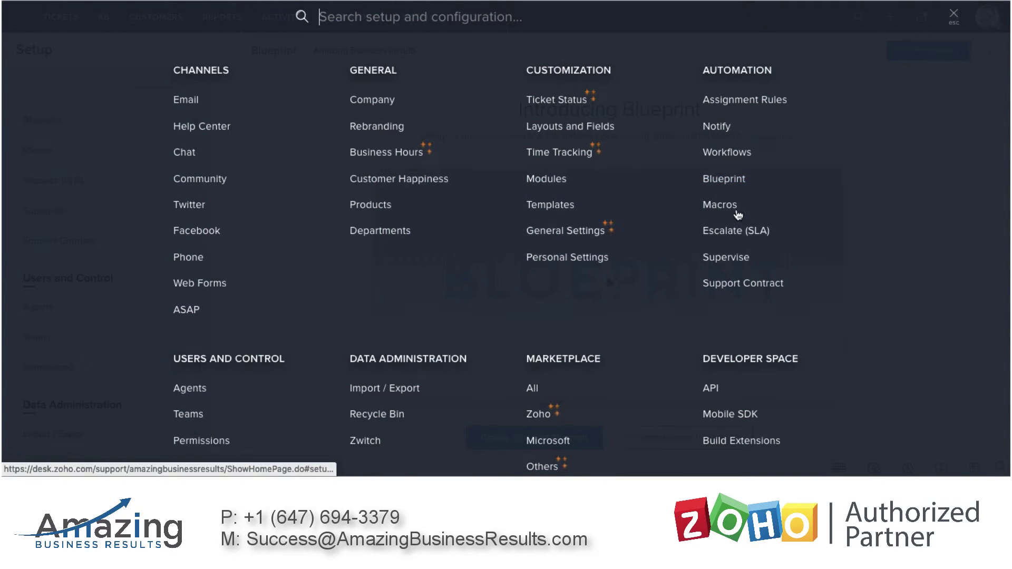
{"action": "left_click", "coordinate": [751, 235]}
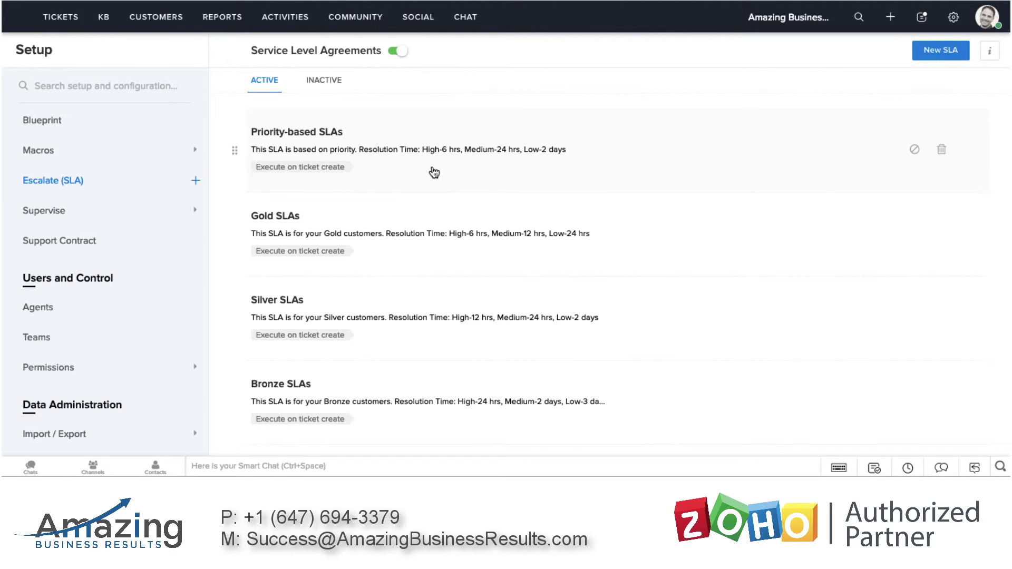
{"action": "left_click", "coordinate": [402, 159]}
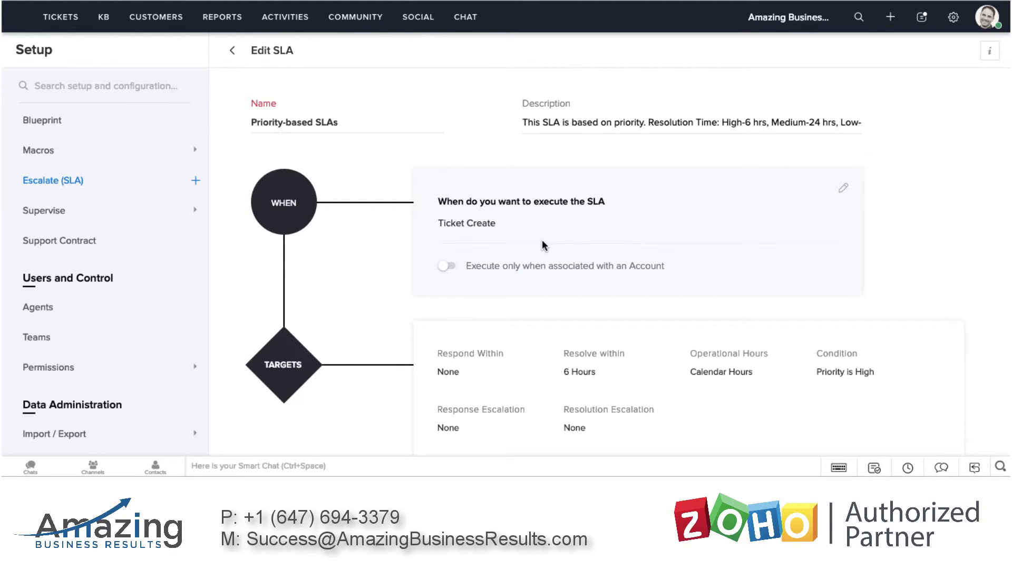
- Examine the resolution targets and escalations for High, Medium and Low priority tickets in the Priority-based SLAs agreement
{"action": "scroll", "coordinate": [543, 243], "scroll_direction": "down", "scroll_amount": 1}
{"action": "scroll", "coordinate": [533, 214], "scroll_direction": "down", "scroll_amount": 2}
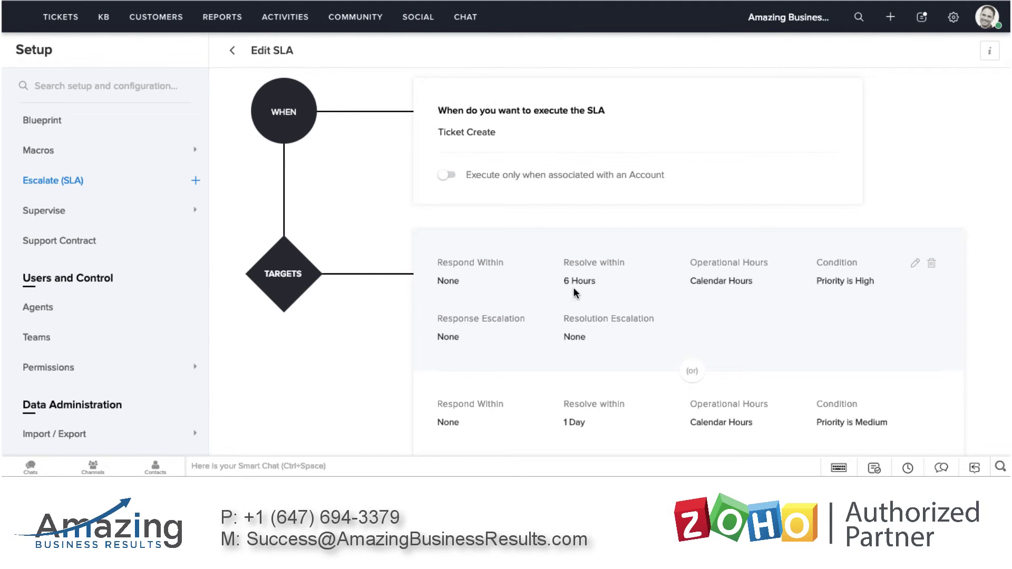
{"action": "scroll", "coordinate": [581, 286], "scroll_direction": "down", "scroll_amount": 3}
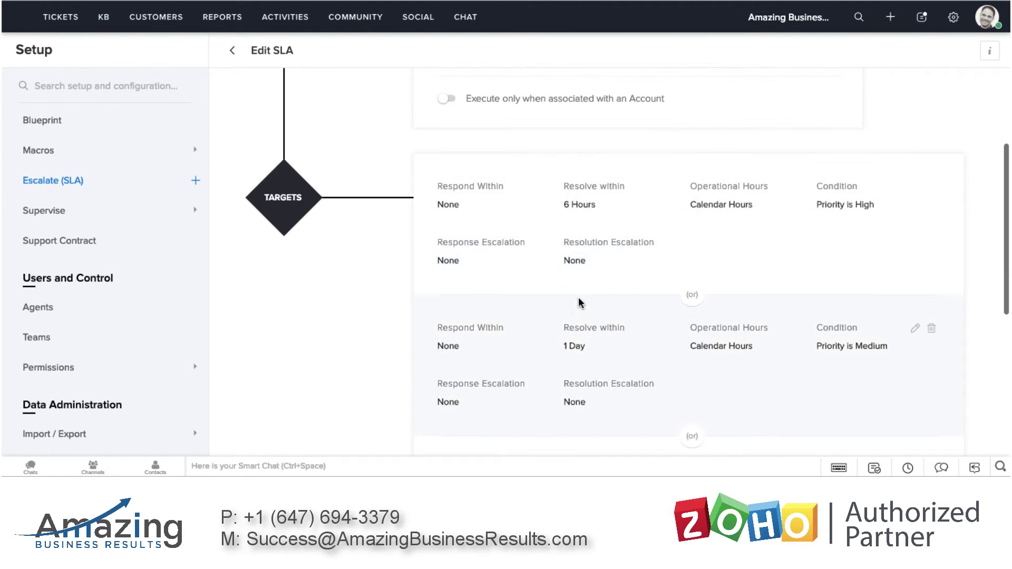
{"action": "scroll", "coordinate": [565, 318], "scroll_direction": "down", "scroll_amount": 1}
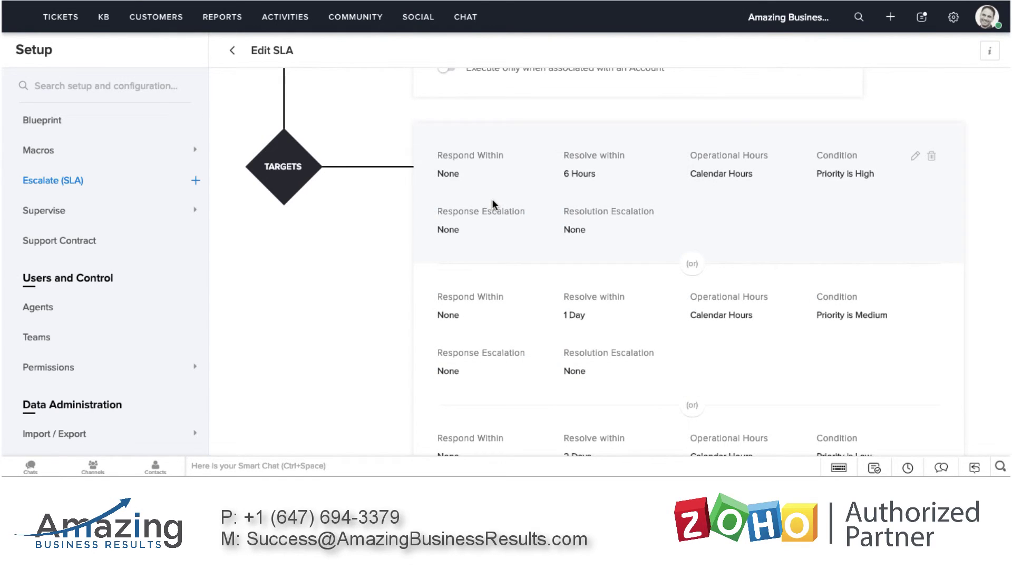
{"action": "scroll", "coordinate": [493, 202], "scroll_direction": "down", "scroll_amount": 3}
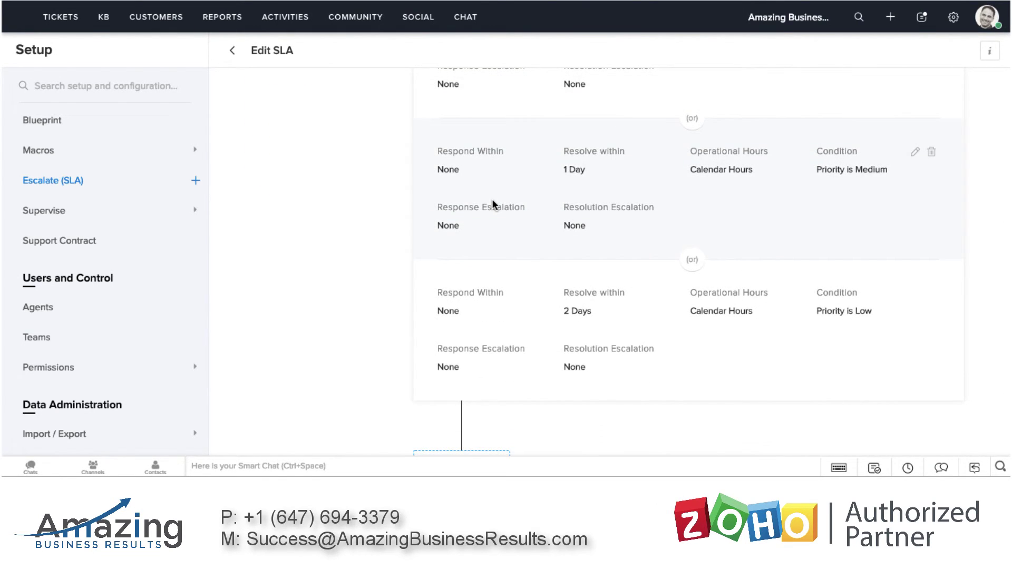
{"action": "scroll", "coordinate": [606, 156], "scroll_direction": "up", "scroll_amount": 7}
- Open the Supervise automation setup and start a supervisor rule named "Escalate ticket after 3 hours"
{"action": "left_click", "coordinate": [955, 17]}
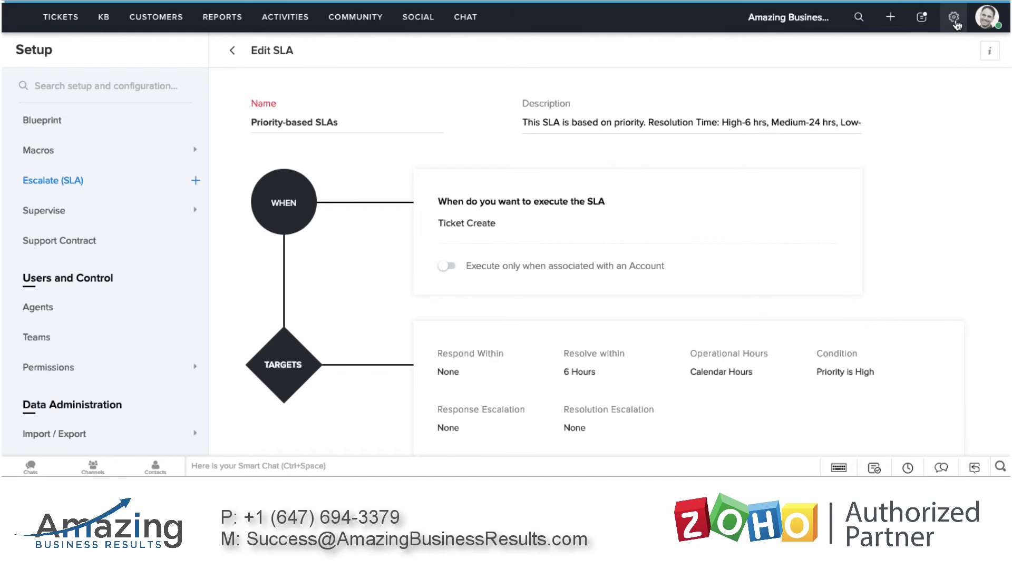
{"action": "scroll", "coordinate": [776, 224], "scroll_direction": "down", "scroll_amount": 1}
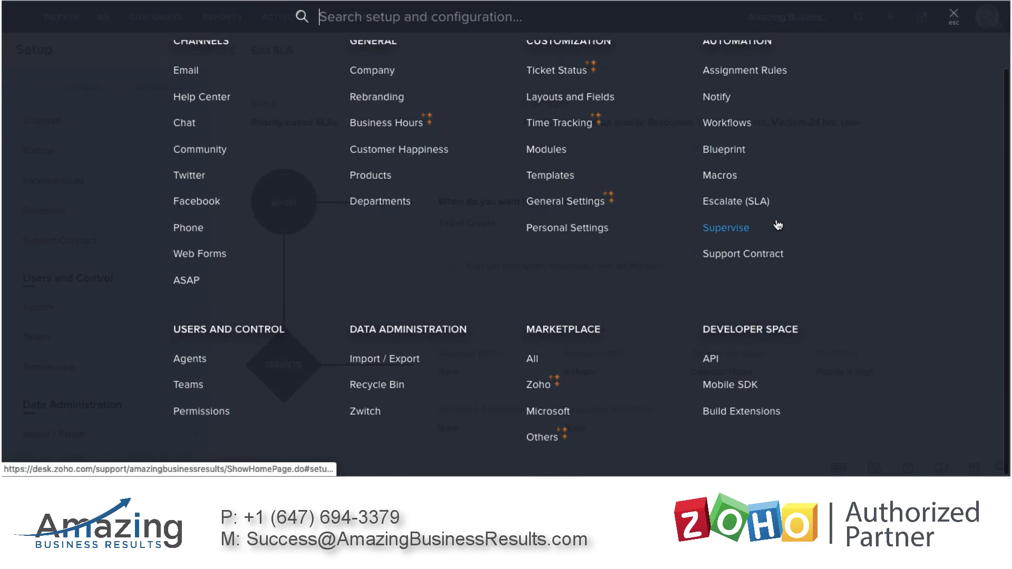
{"action": "left_click", "coordinate": [746, 229]}
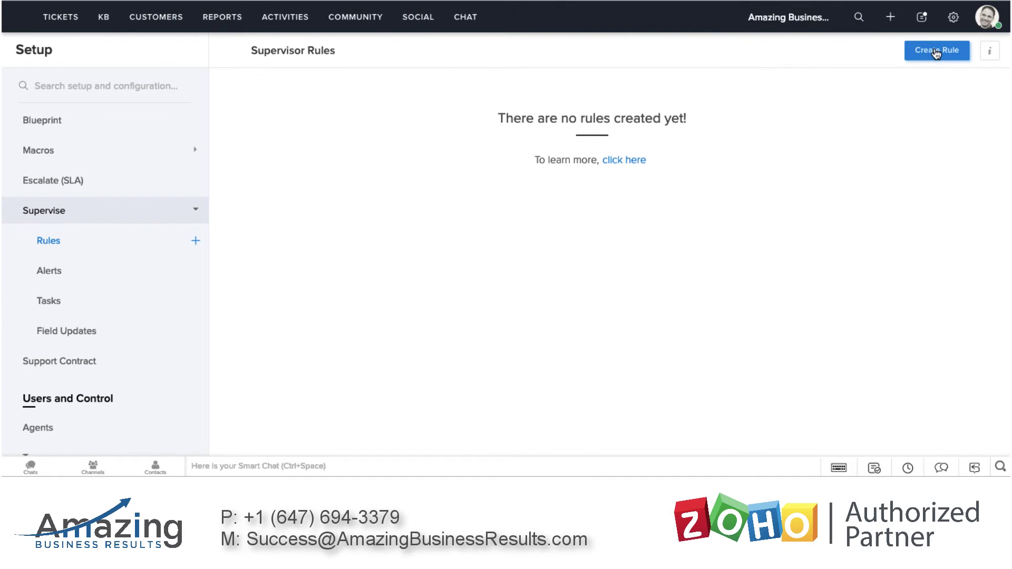
{"action": "left_click", "coordinate": [916, 51]}
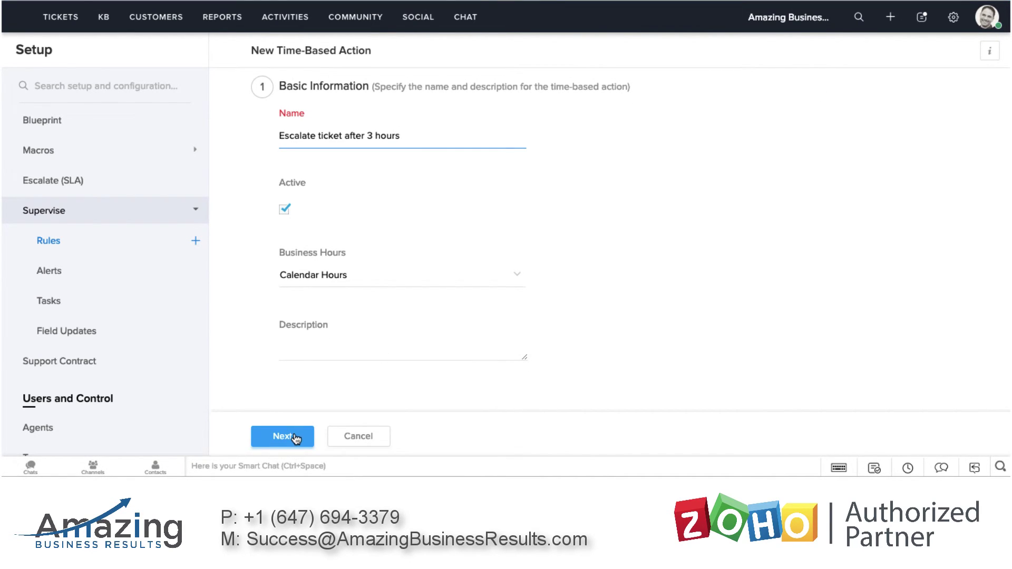
{"action": "left_click", "coordinate": [299, 436]}
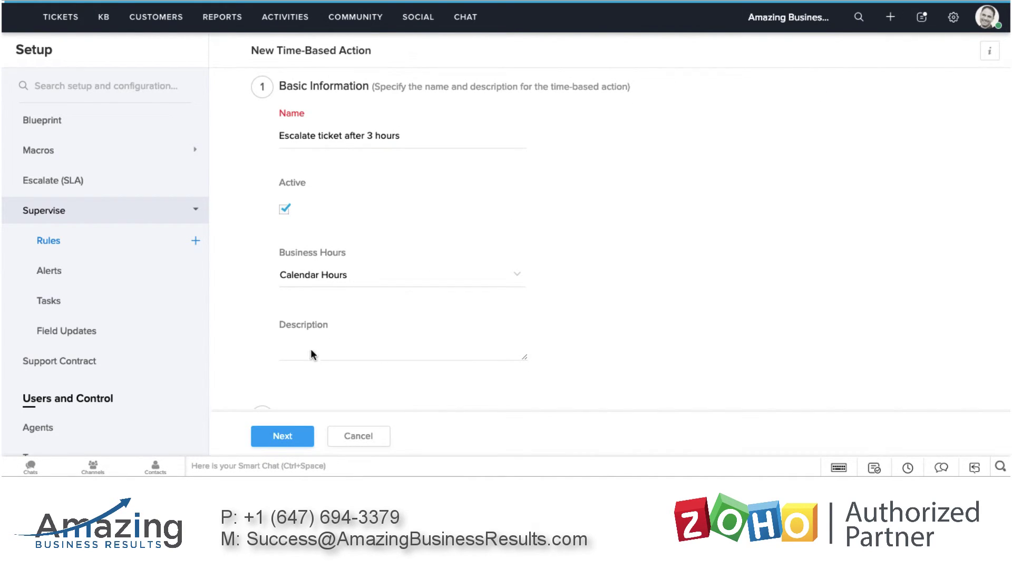
- Set the rule's first criterion to Hours since created is Greater Than 2
{"action": "scroll", "coordinate": [311, 351], "scroll_direction": "down", "scroll_amount": 4}
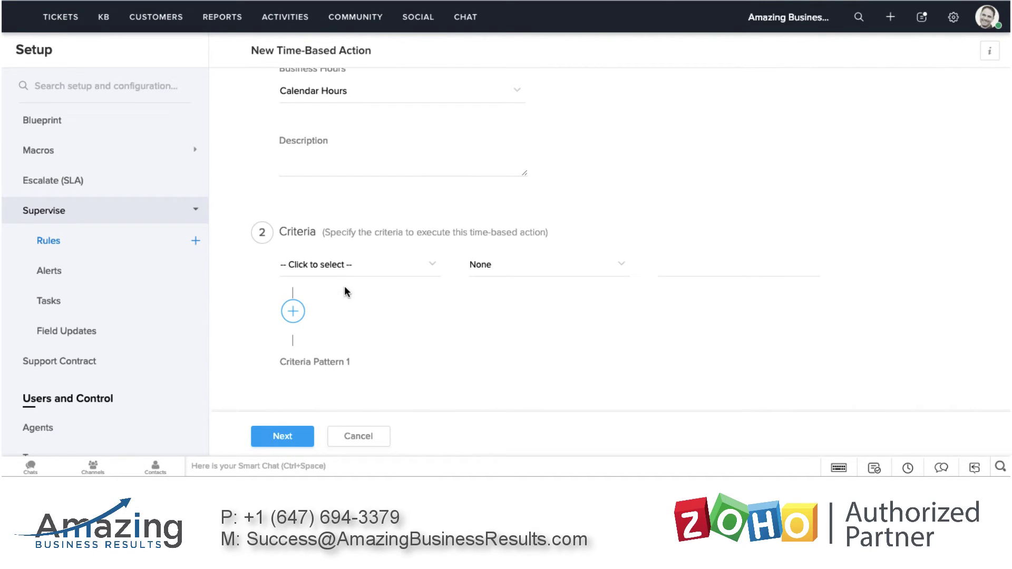
{"action": "left_click", "coordinate": [346, 263]}
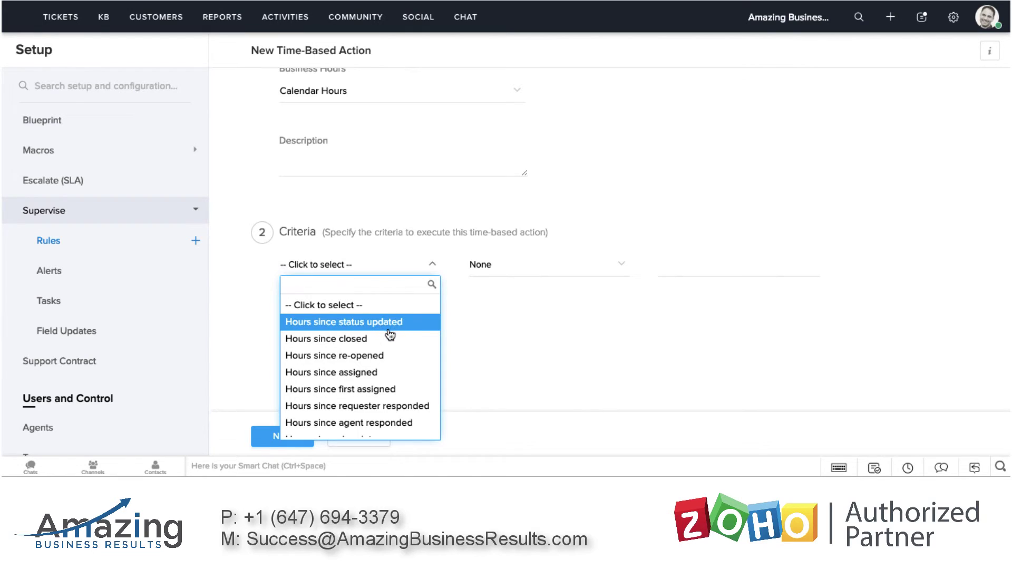
{"action": "scroll", "coordinate": [395, 358], "scroll_direction": "down", "scroll_amount": 1}
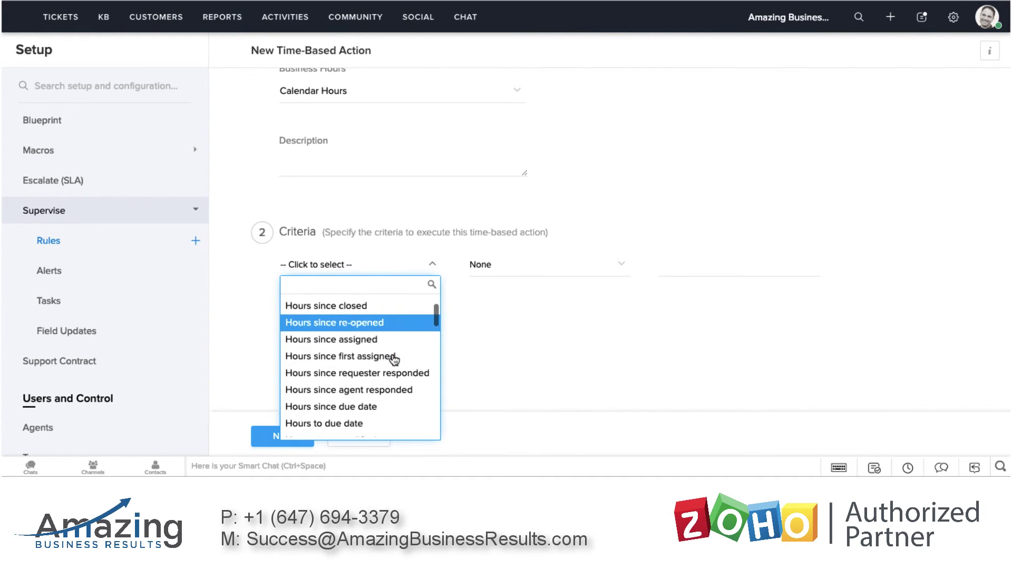
{"action": "scroll", "coordinate": [377, 342], "scroll_direction": "down", "scroll_amount": 5}
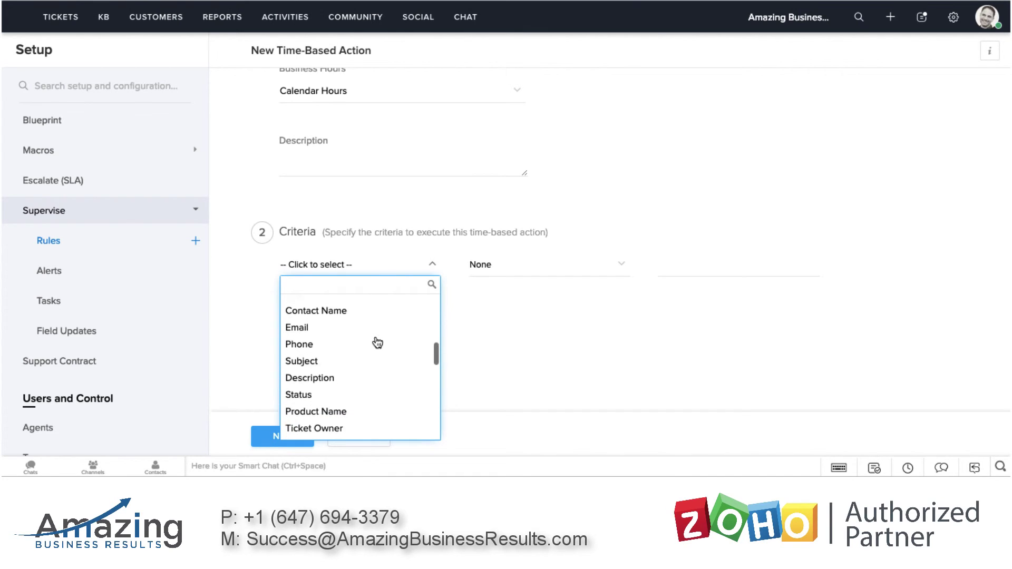
{"action": "scroll", "coordinate": [377, 342], "scroll_direction": "up", "scroll_amount": 3}
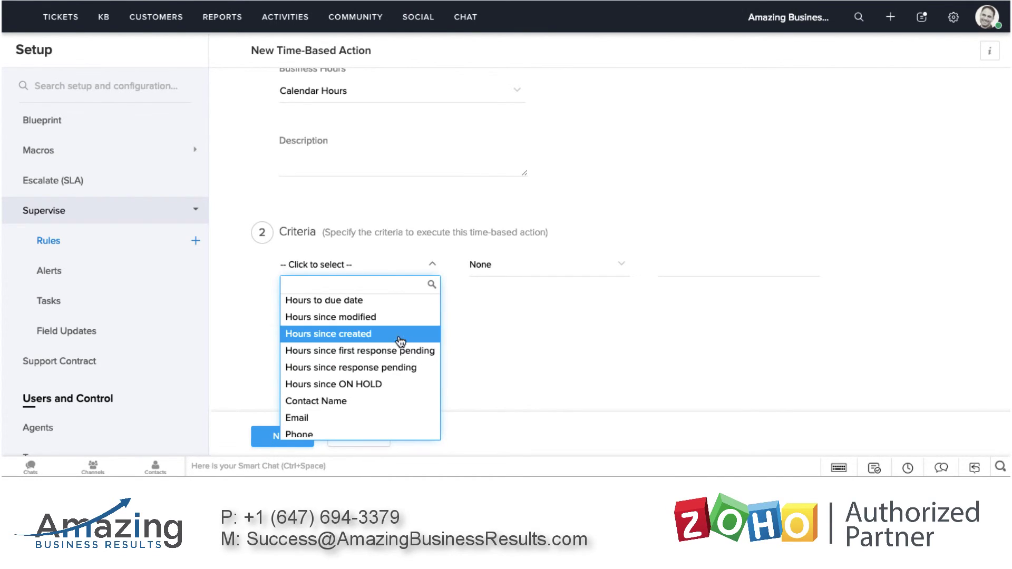
{"action": "left_click", "coordinate": [402, 335]}
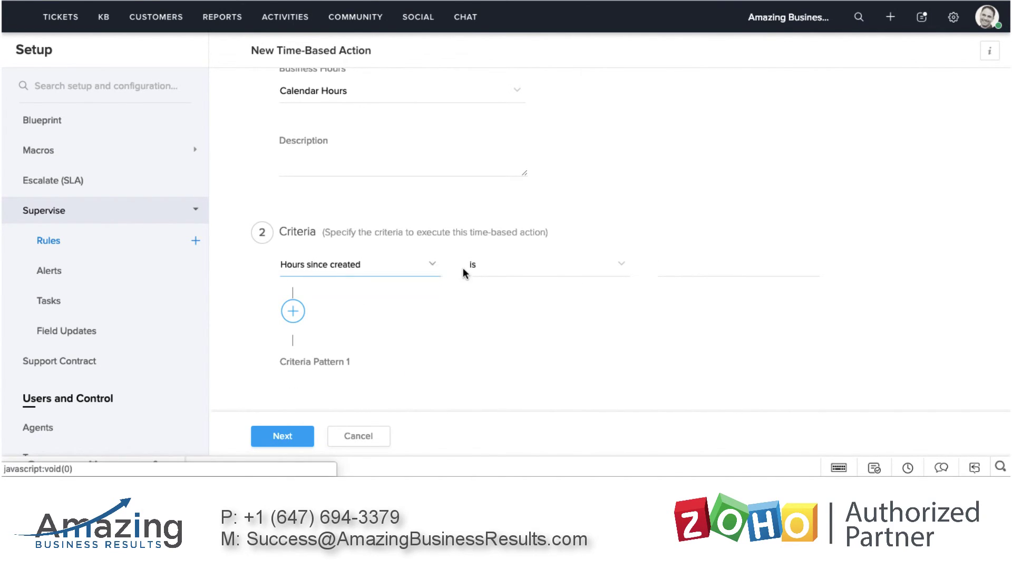
{"action": "left_click", "coordinate": [578, 264]}
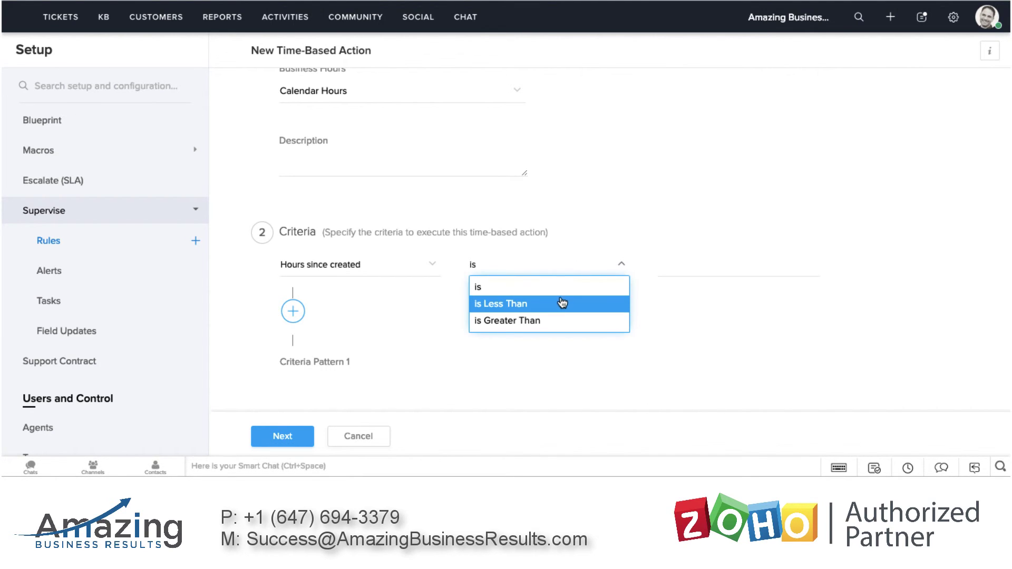
{"action": "left_click", "coordinate": [551, 321]}
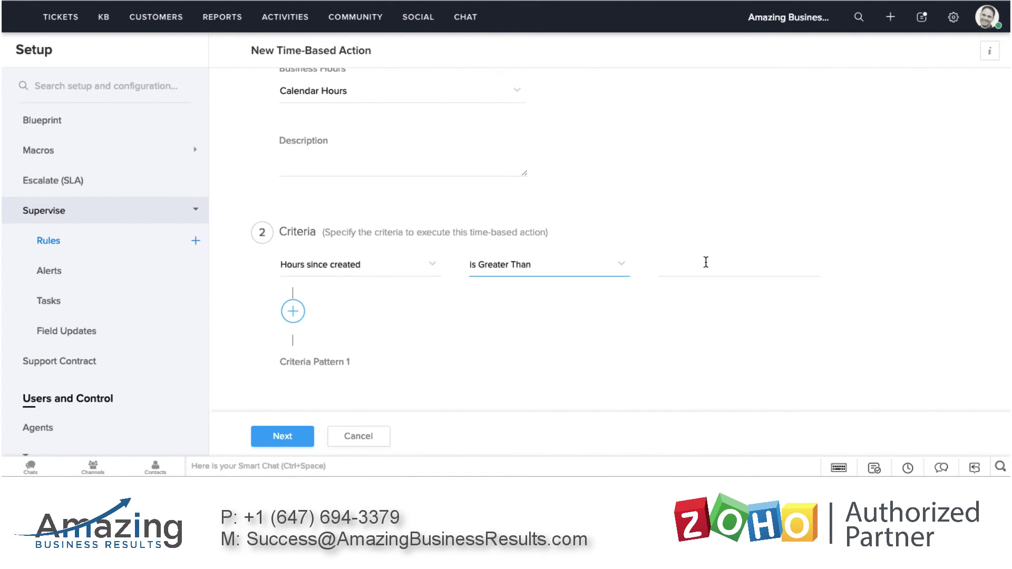
{"action": "left_click", "coordinate": [717, 261]}
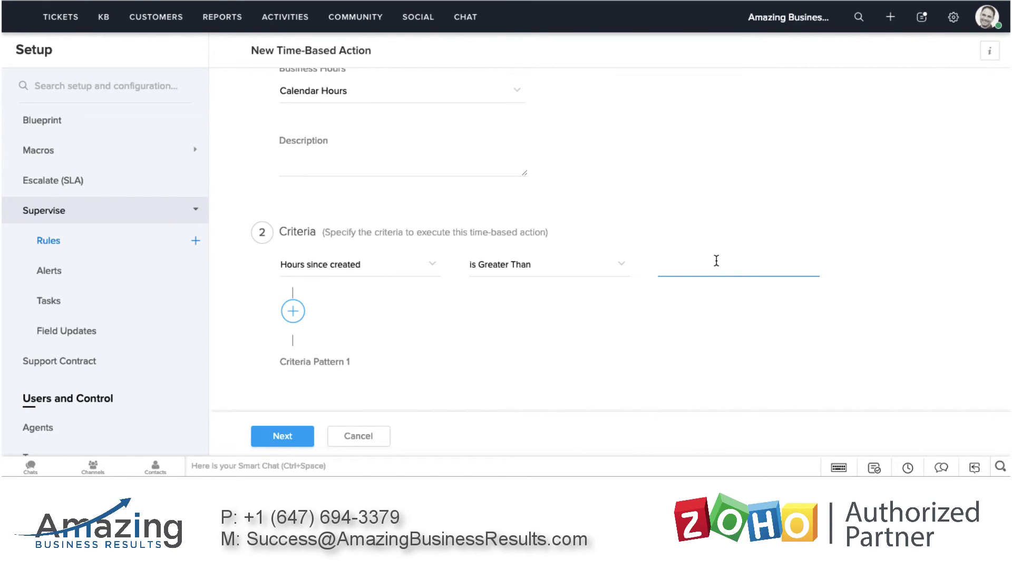
{"action": "type", "text": "2"}
- Add a second criterion with AND so that Status is OPEN, and continue to the rule's actions
{"action": "left_click", "coordinate": [293, 311]}
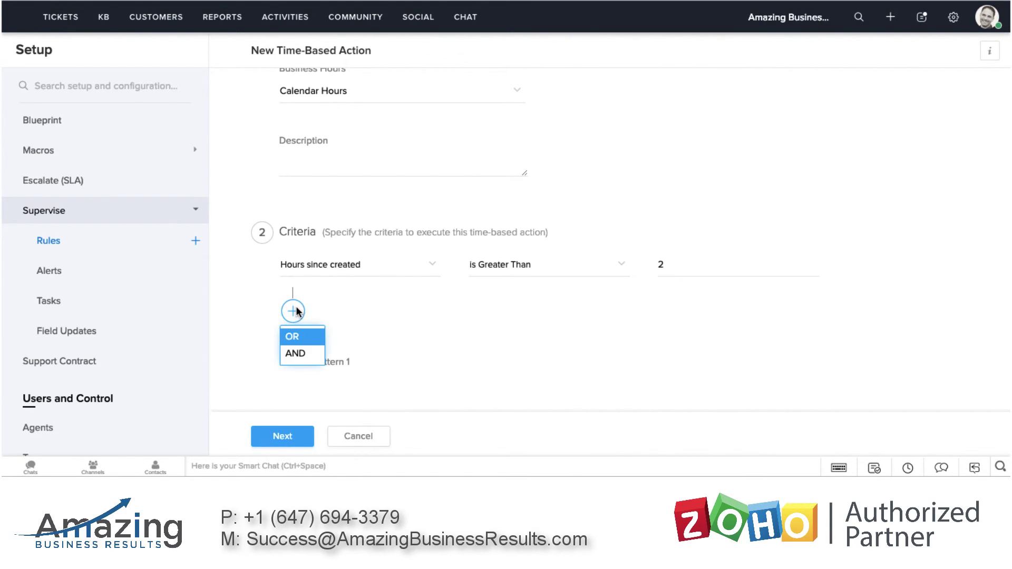
{"action": "left_click", "coordinate": [306, 354]}
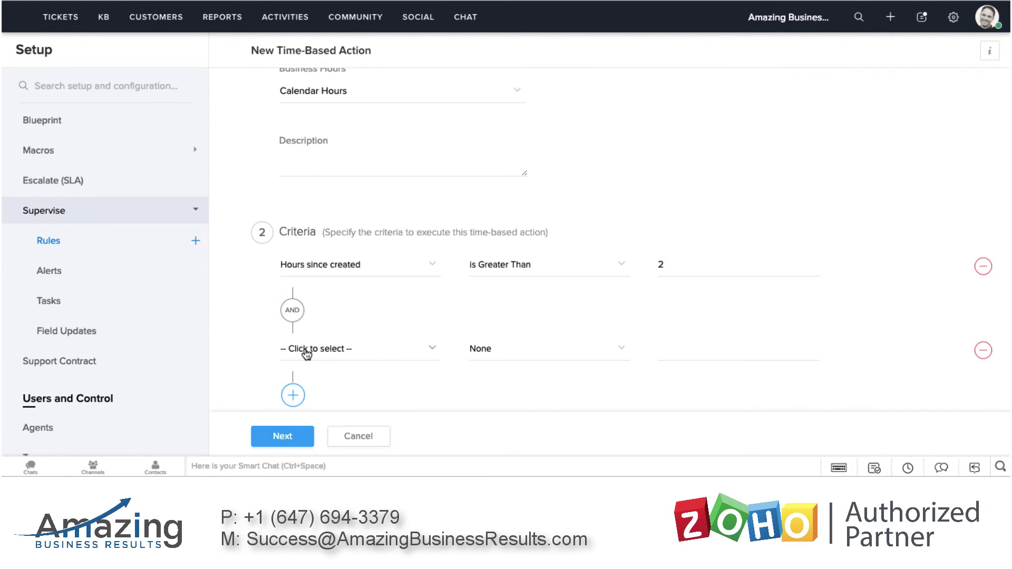
{"action": "left_click", "coordinate": [322, 345]}
{"action": "type", "text": "stat"}
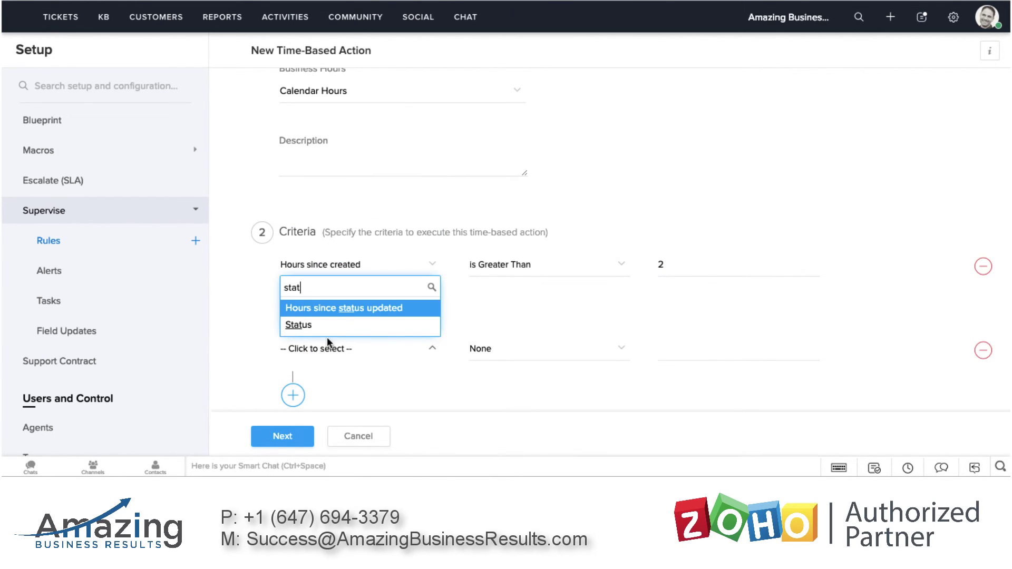
{"action": "left_click", "coordinate": [325, 323]}
{"action": "left_click", "coordinate": [514, 352]}
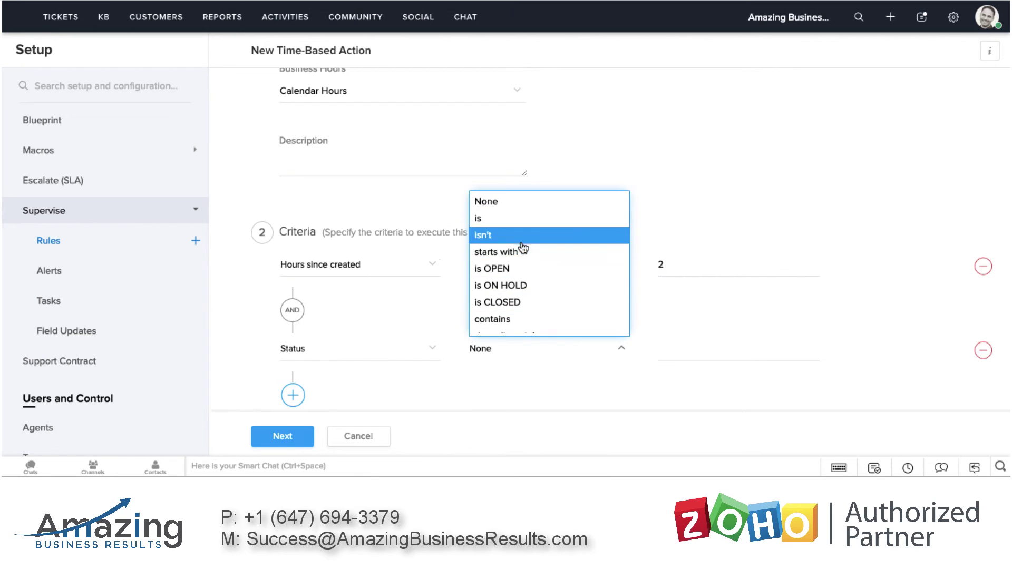
{"action": "left_click", "coordinate": [525, 268]}
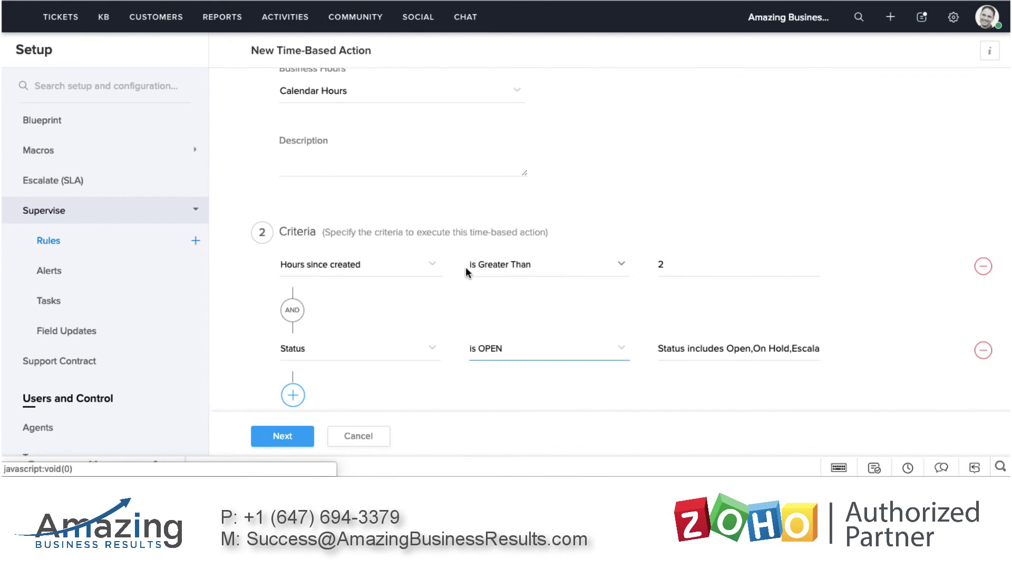
{"action": "scroll", "coordinate": [360, 285], "scroll_direction": "down", "scroll_amount": 3}
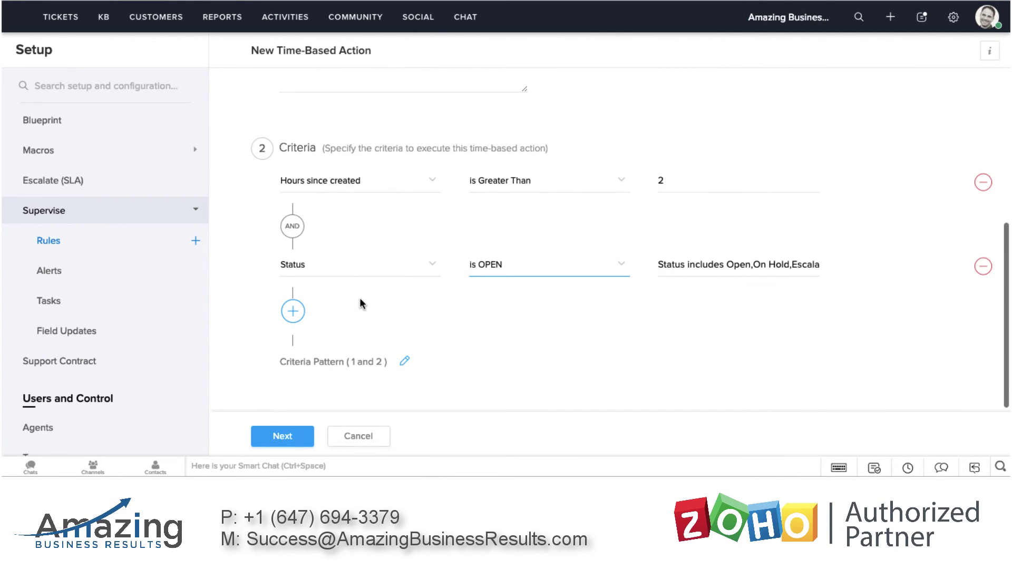
{"action": "left_click", "coordinate": [283, 437]}
- View the action types available for the time-based rule and recheck its two criteria
{"action": "scroll", "coordinate": [316, 369], "scroll_direction": "down", "scroll_amount": 2}
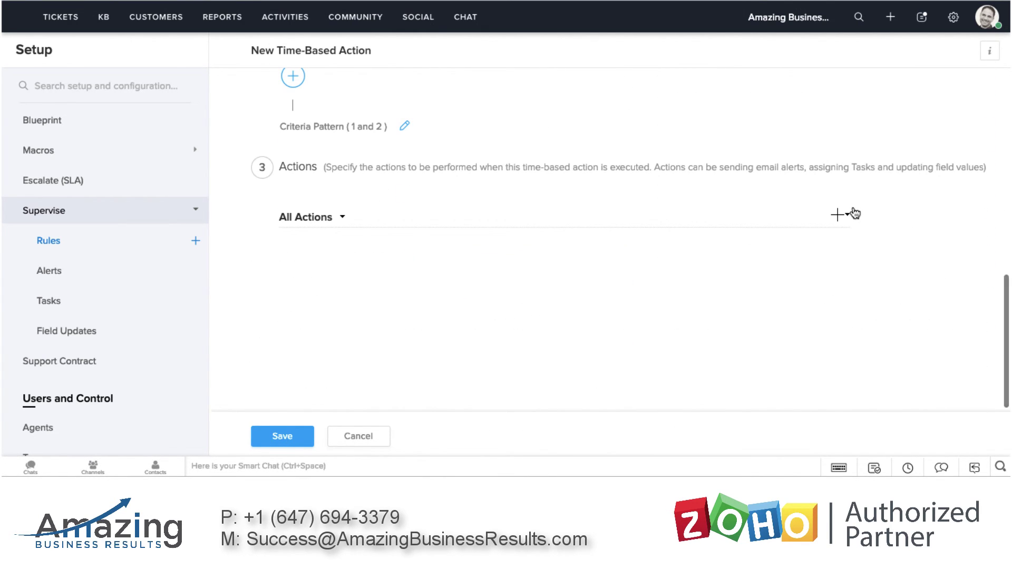
{"action": "left_click", "coordinate": [839, 215]}
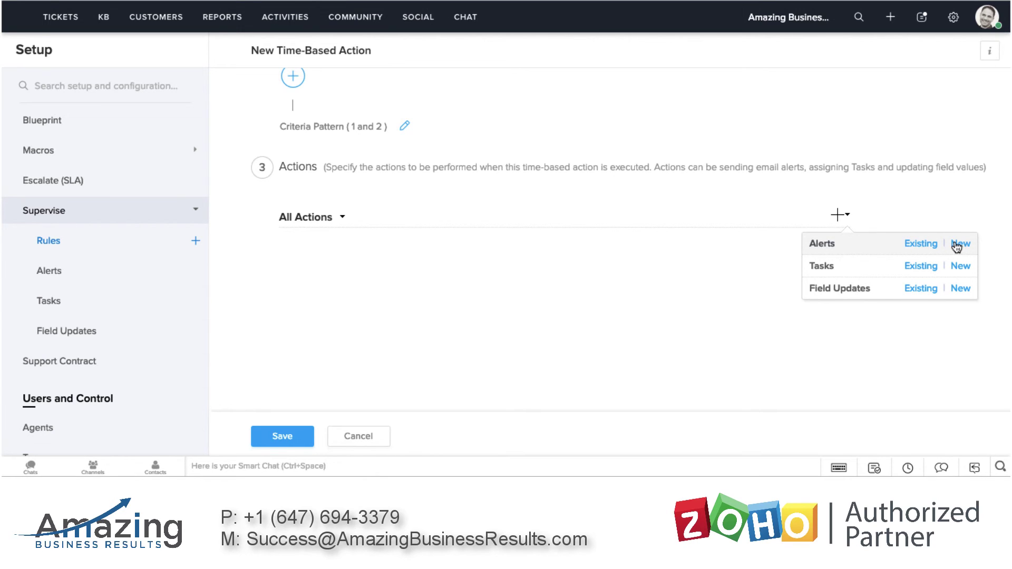
{"action": "left_click", "coordinate": [635, 233]}
{"action": "scroll", "coordinate": [635, 233], "scroll_direction": "up", "scroll_amount": 5}
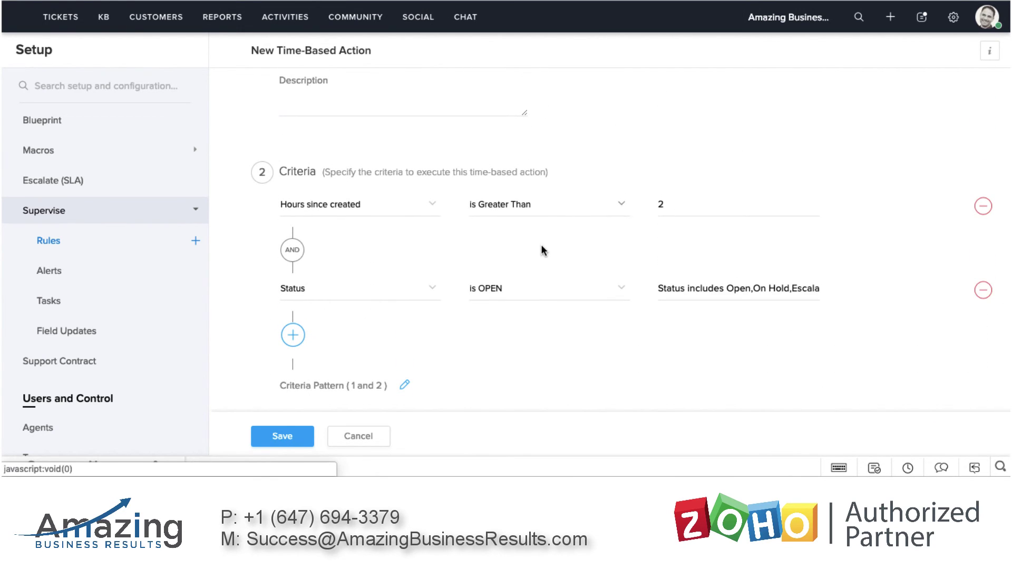
{"action": "scroll", "coordinate": [542, 248], "scroll_direction": "down", "scroll_amount": 2}
{"action": "scroll", "coordinate": [541, 259], "scroll_direction": "down", "scroll_amount": 1}
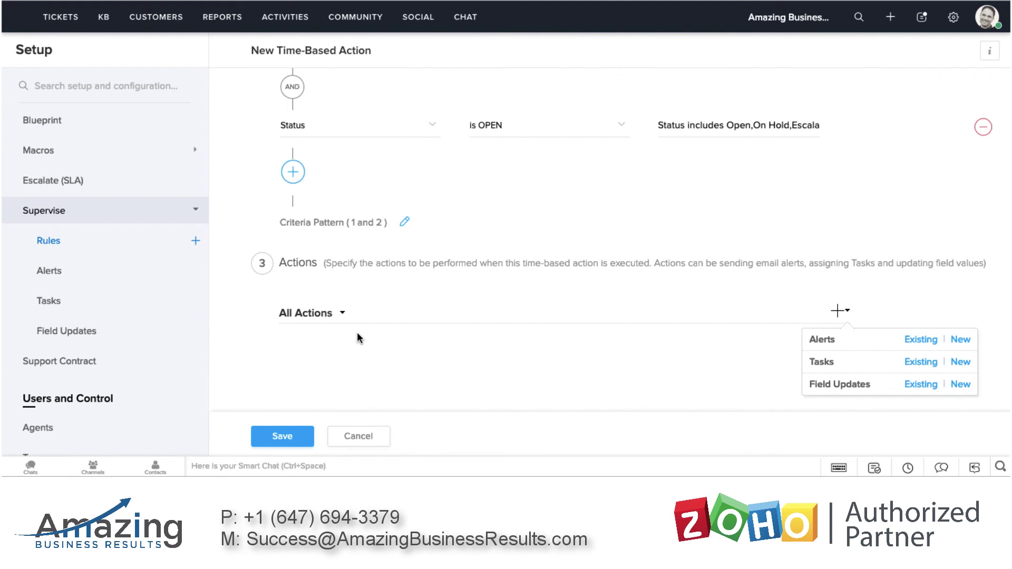
- Try to save the supervisor rule without any action, and cancel its creation
{"action": "left_click", "coordinate": [292, 435]}
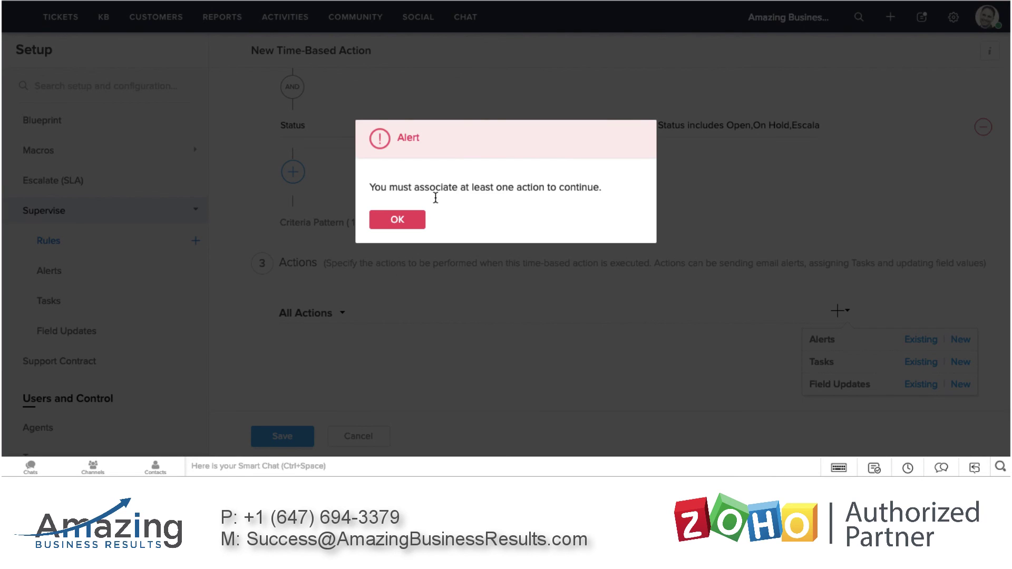
{"action": "left_click", "coordinate": [405, 219]}
{"action": "left_click", "coordinate": [356, 436]}
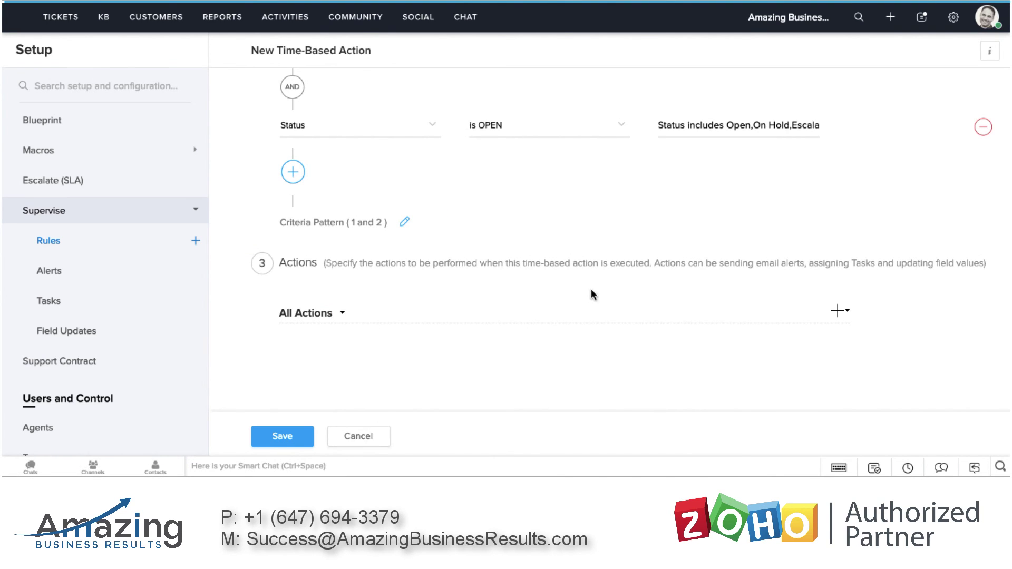
- Open the full setup overview and review the list of Automation features
{"action": "left_click", "coordinate": [954, 17]}
{"action": "scroll", "coordinate": [759, 261], "scroll_direction": "down", "scroll_amount": 1}
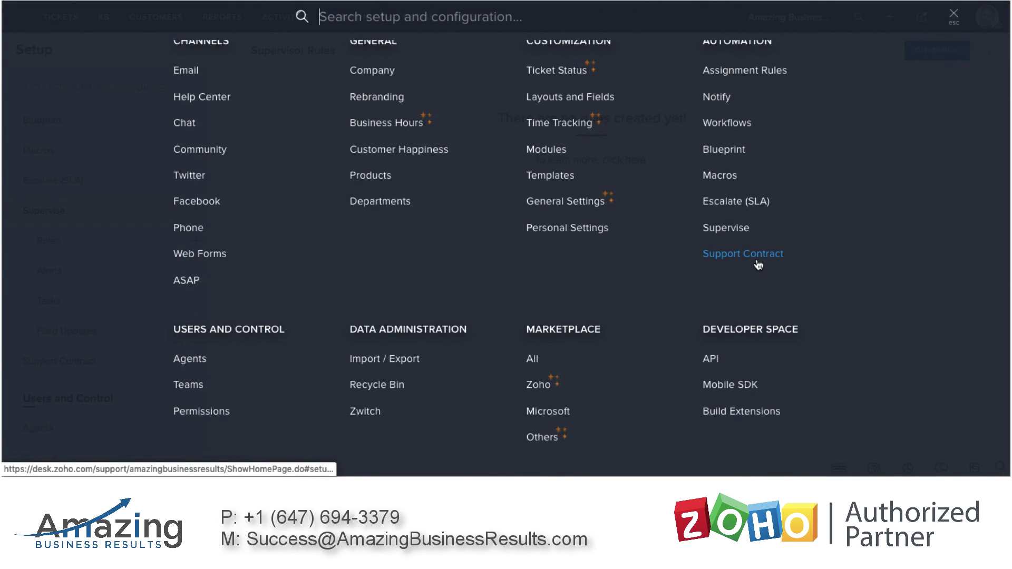
{"action": "scroll", "coordinate": [735, 257], "scroll_direction": "up", "scroll_amount": 1}
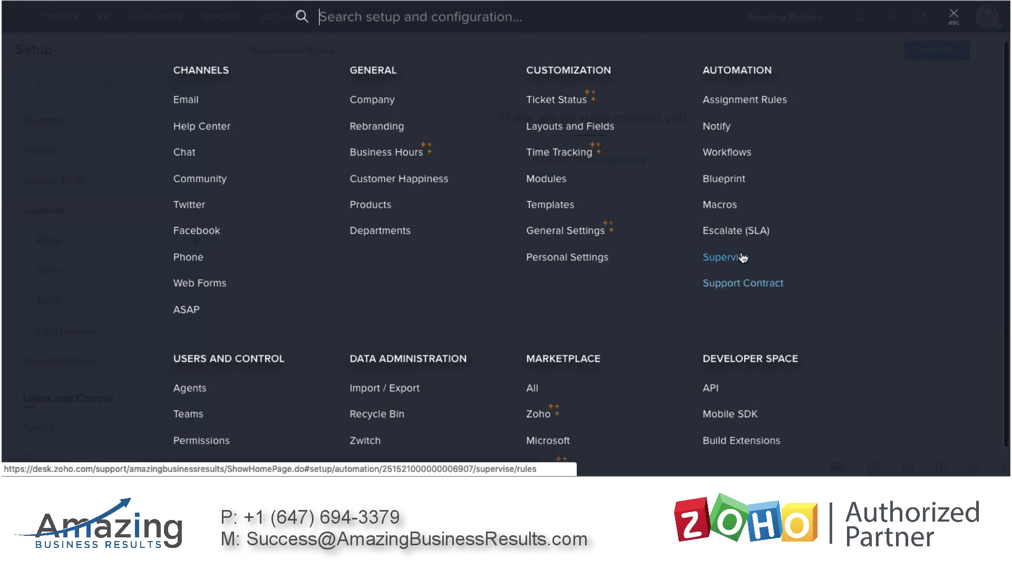